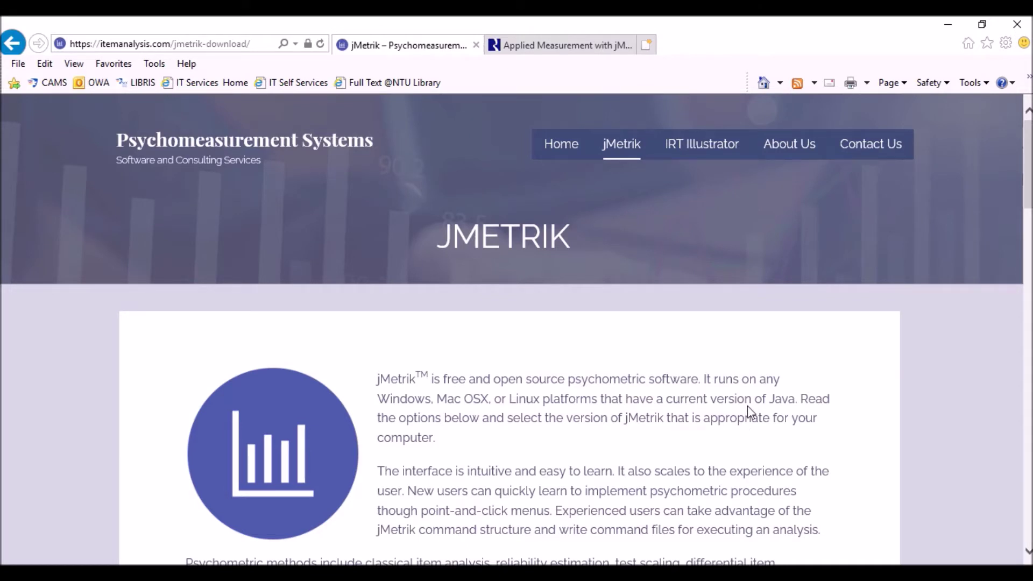
Read through the jMetrik download page, including the version 4.1.1 installers for Windows, Mac OSX and Linux
scroll(648, 259, down, 3)
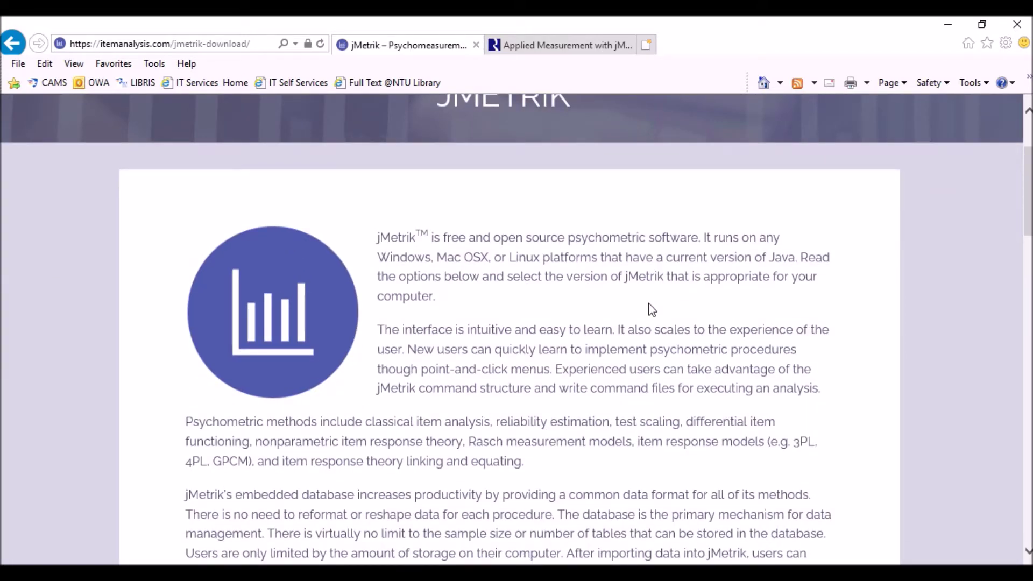
scroll(651, 309, down, 2)
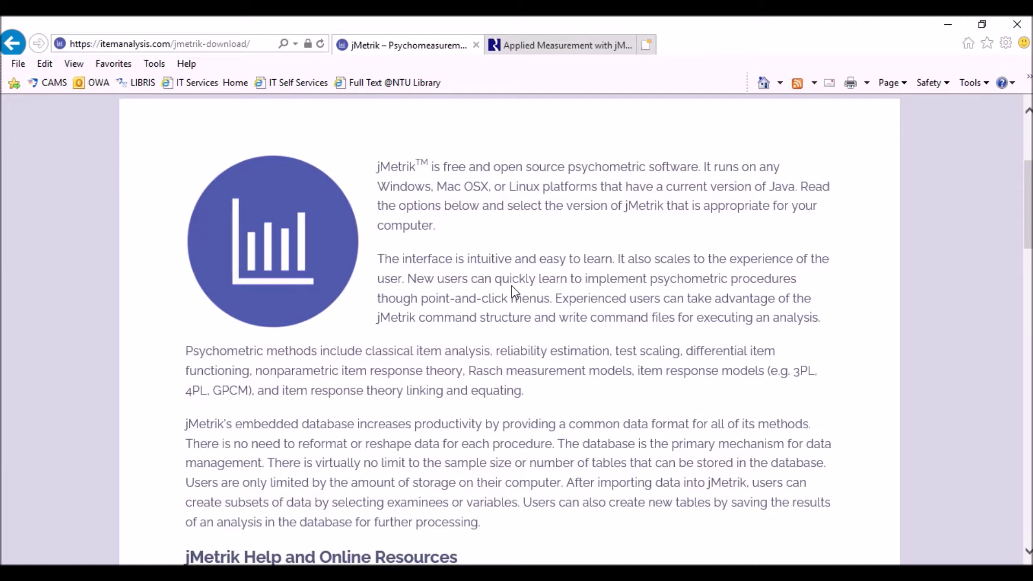
scroll(495, 274, down, 1)
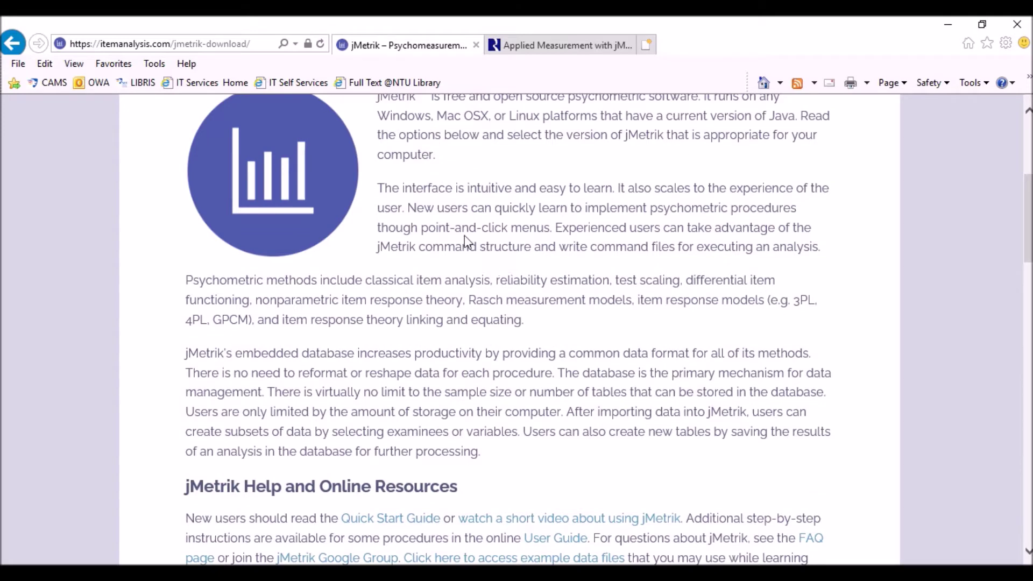
scroll(466, 241, down, 6)
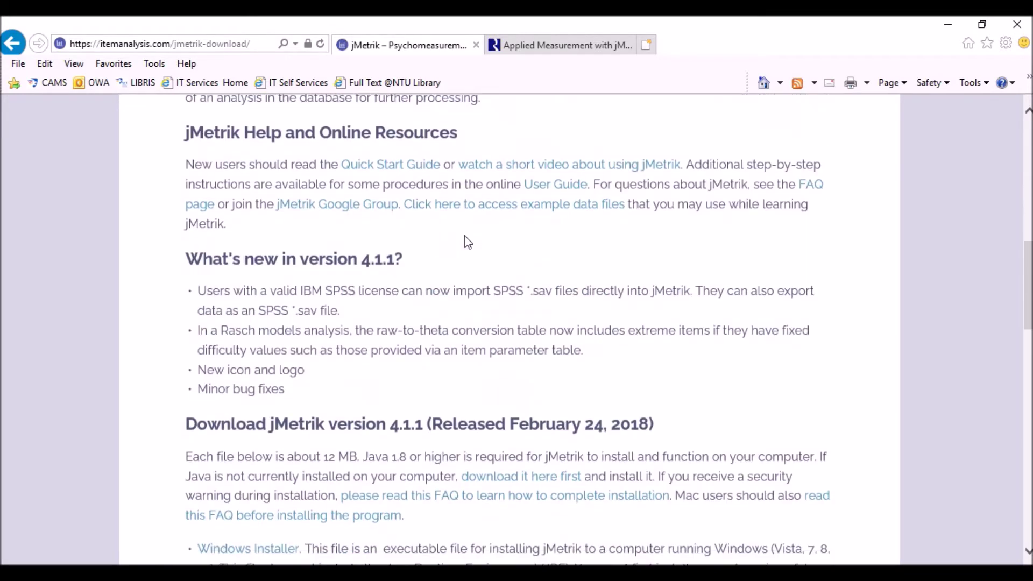
scroll(467, 240, down, 2)
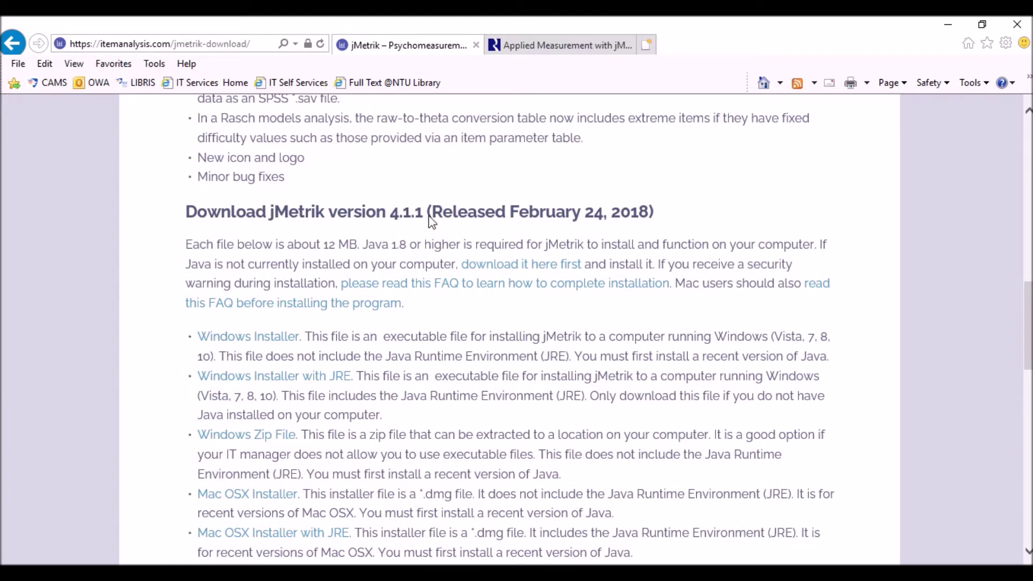
scroll(476, 233, down, 3)
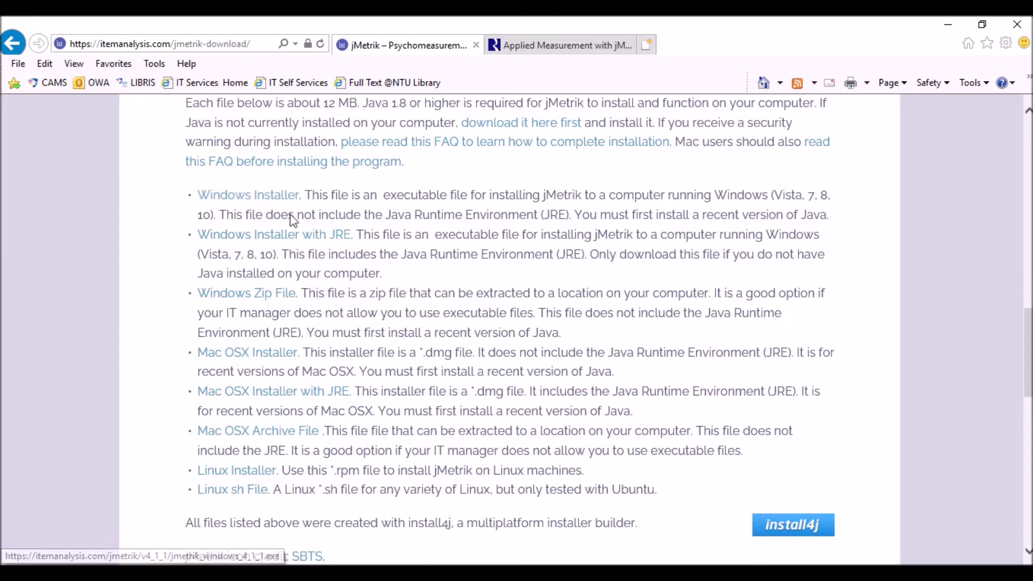
scroll(285, 216, down, 1)
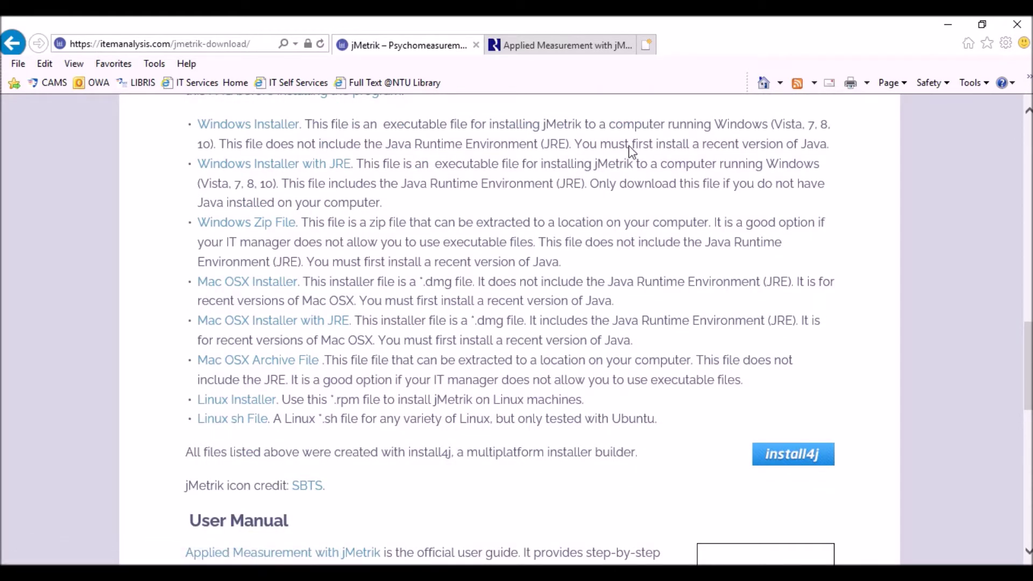
Look over the Routledge page for the Applied Measurement with jMetrik book
click(559, 47)
scroll(584, 260, down, 1)
scroll(584, 260, up, 1)
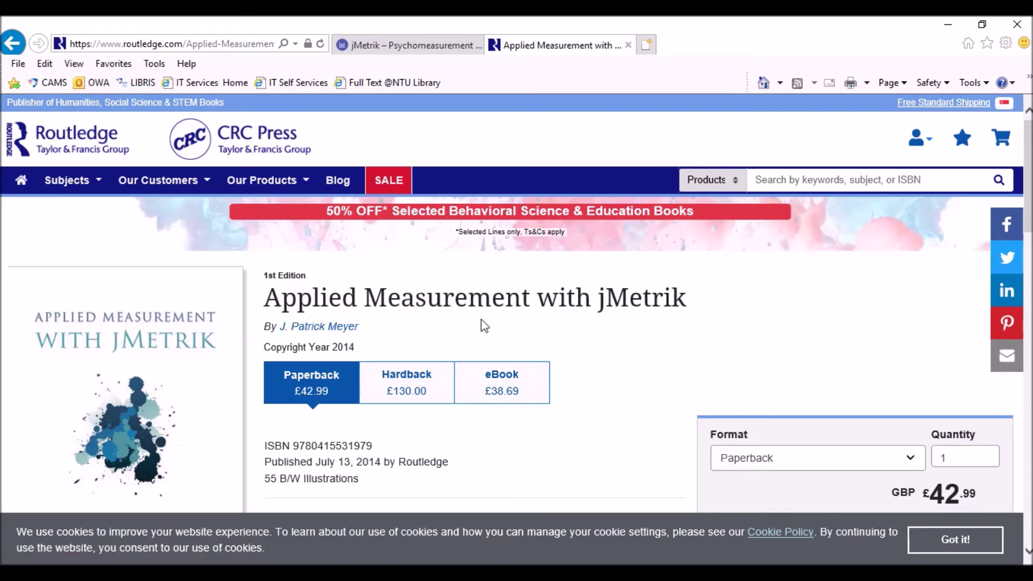
scroll(421, 288, down, 1)
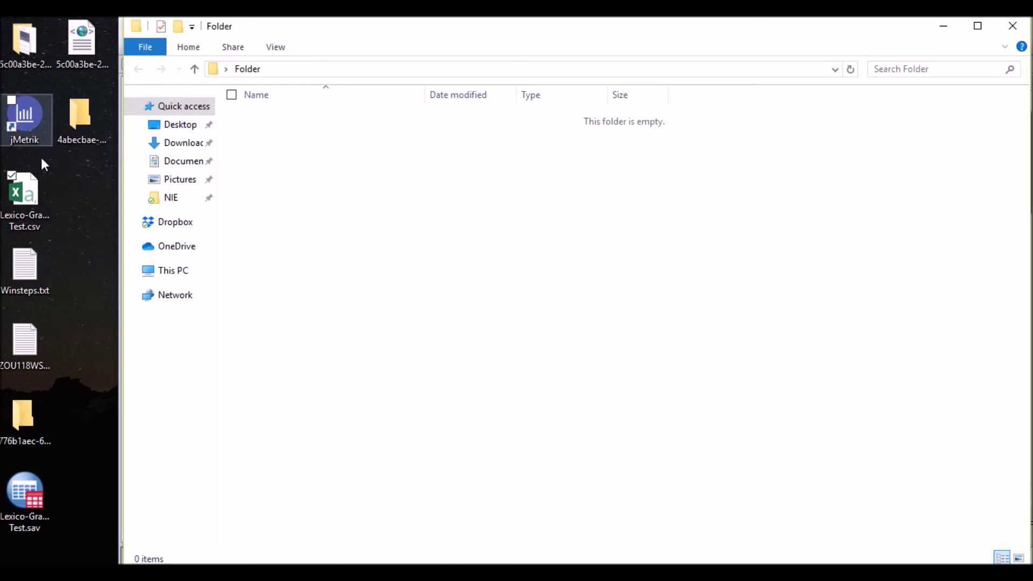
Launch jMetrik from the desktop
double_click(24, 116)
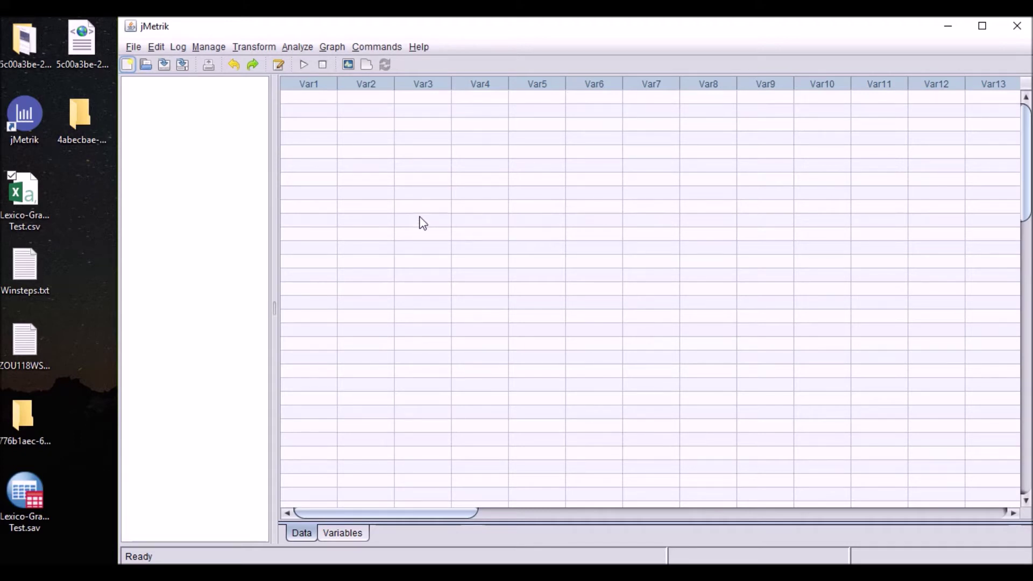
Open Lexico-Grammatical Test.csv in Excel, examine the qg and qv item column headers, close it, and return to jMetrik
double_click(39, 211)
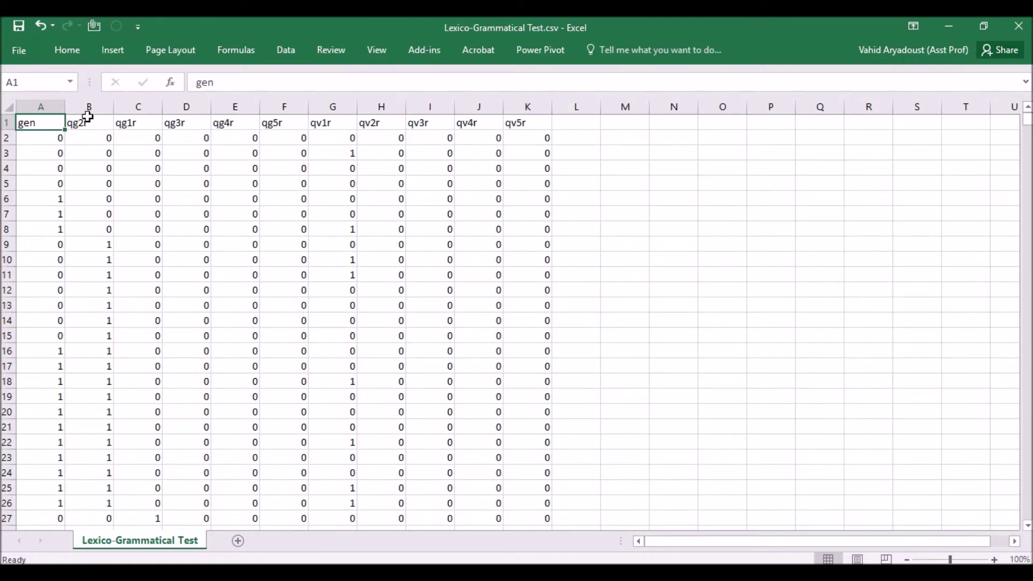
drag(88, 116, 520, 128)
click(273, 120)
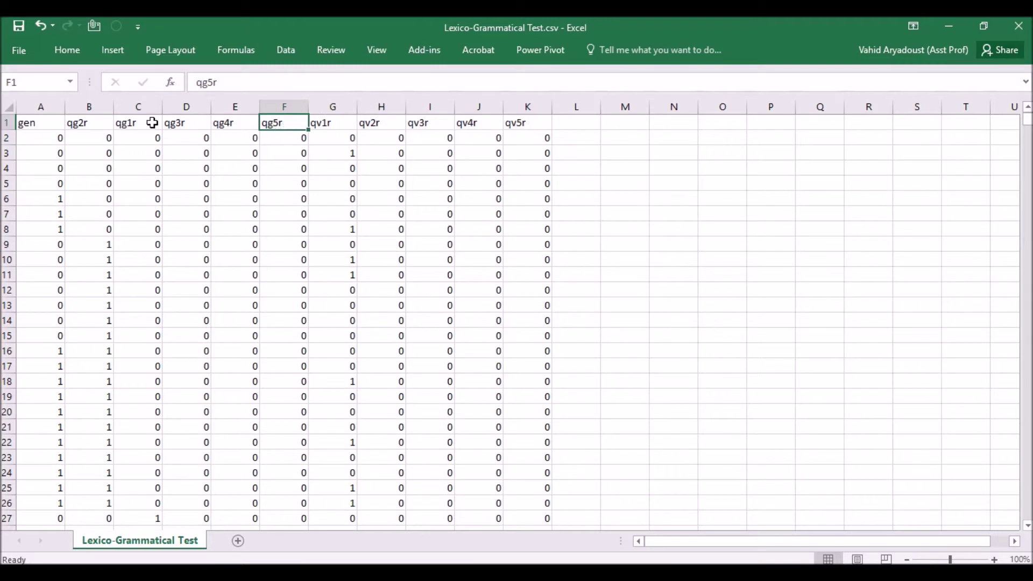
drag(87, 122, 268, 124)
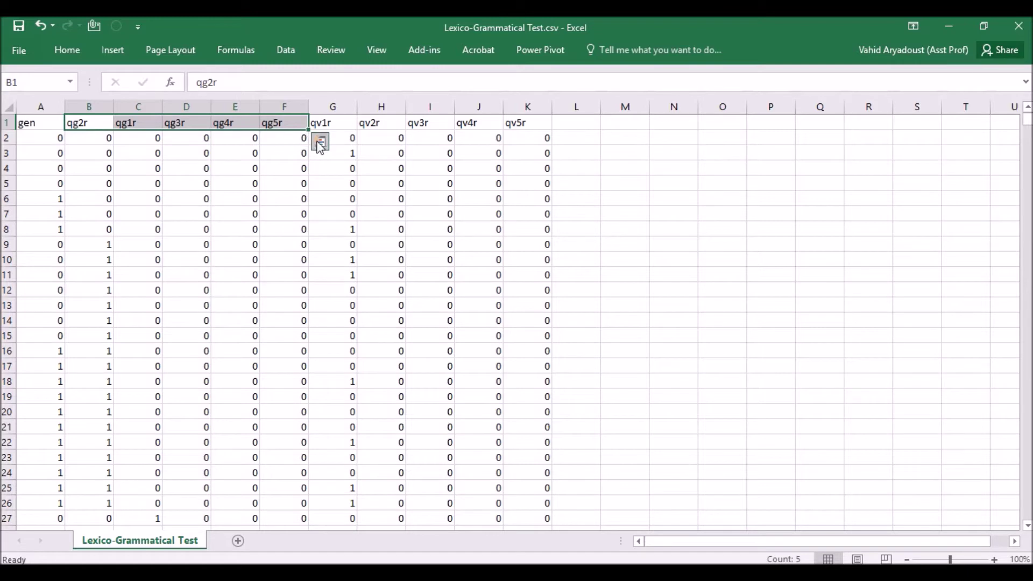
drag(319, 121, 507, 121)
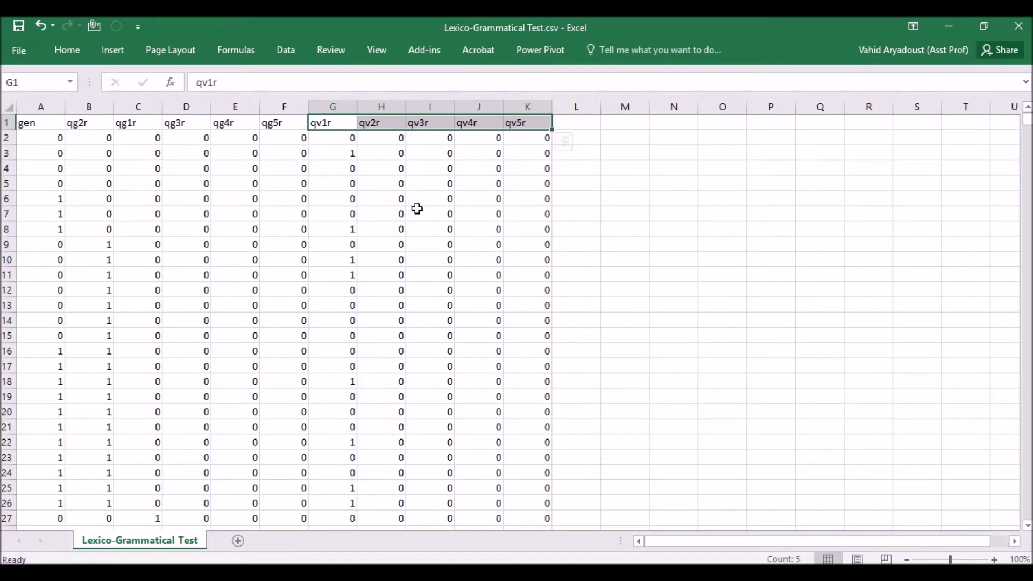
click(1019, 28)
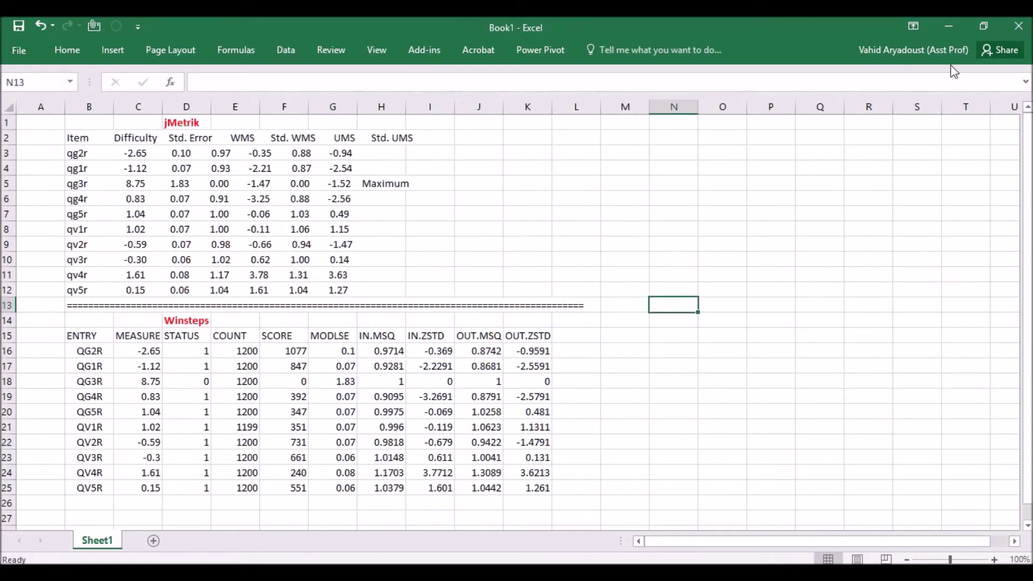
click(960, 29)
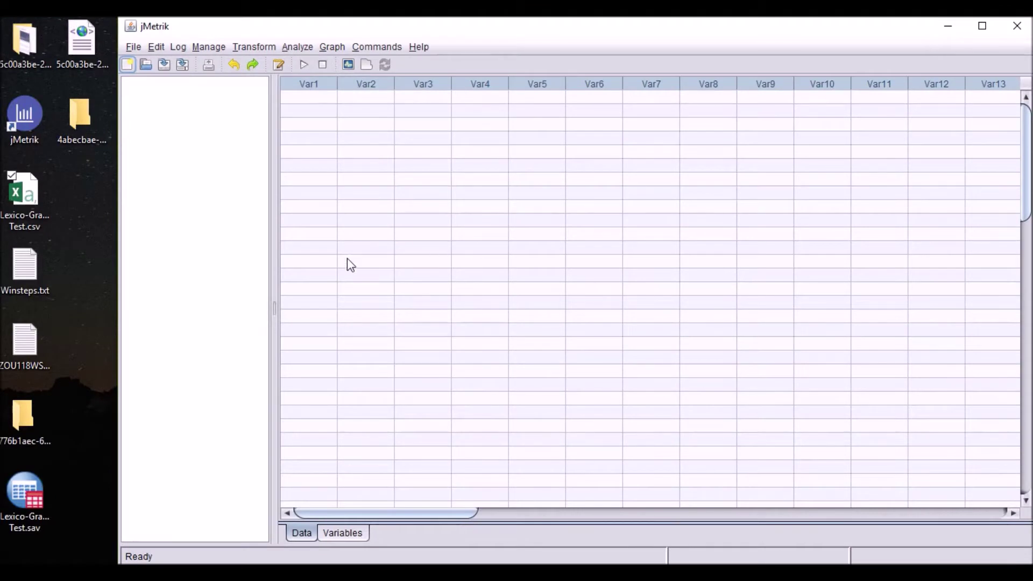
Create a new database named test3
click(221, 49)
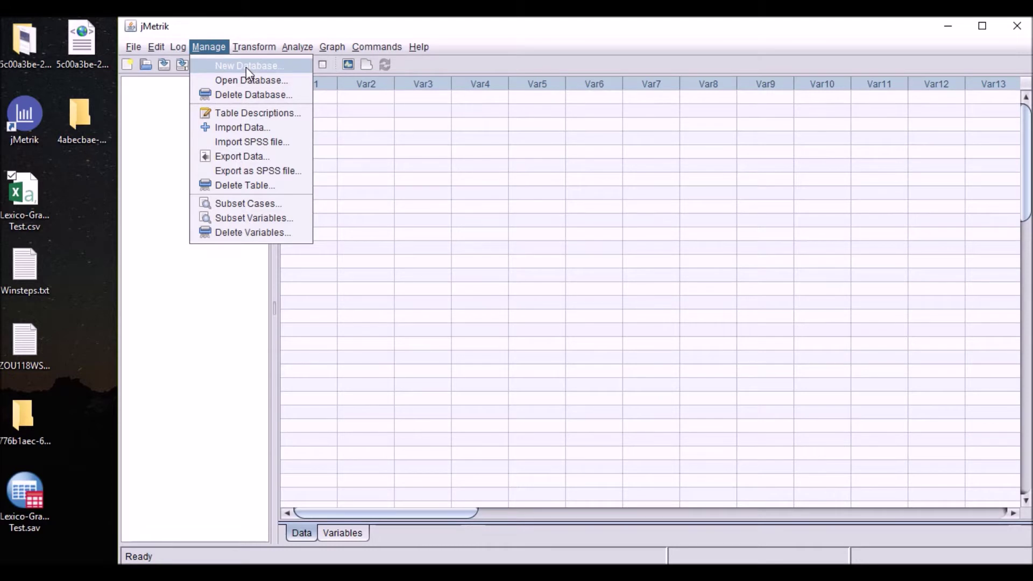
click(246, 66)
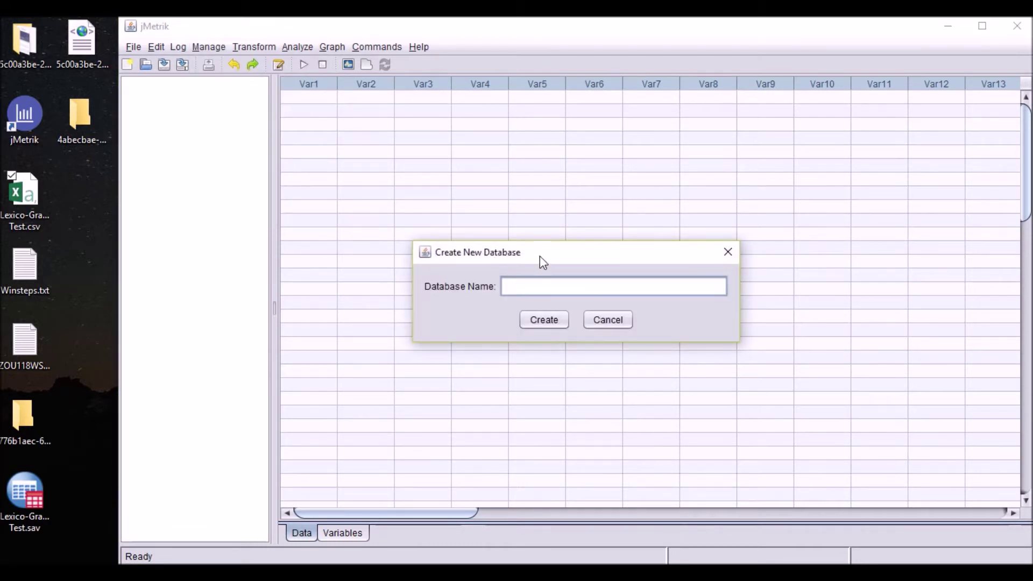
drag(540, 248, 518, 220)
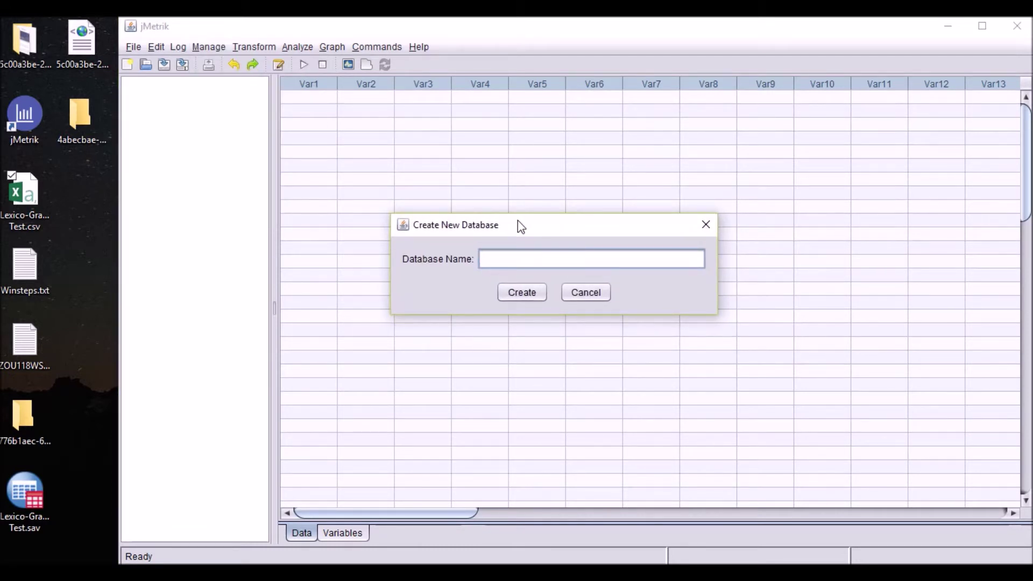
text(Test3)
click(514, 295)
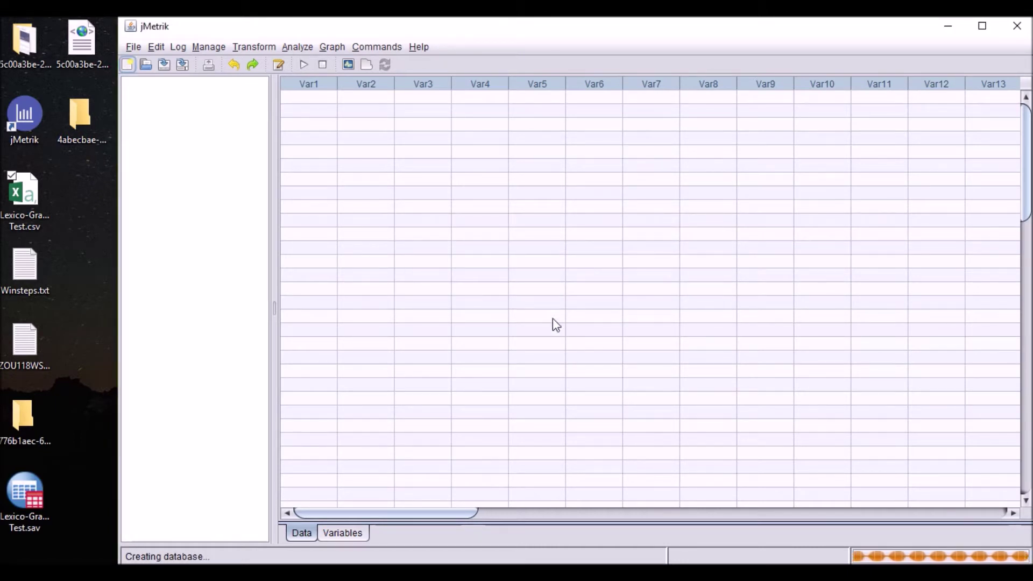
Open the test3 database
click(213, 47)
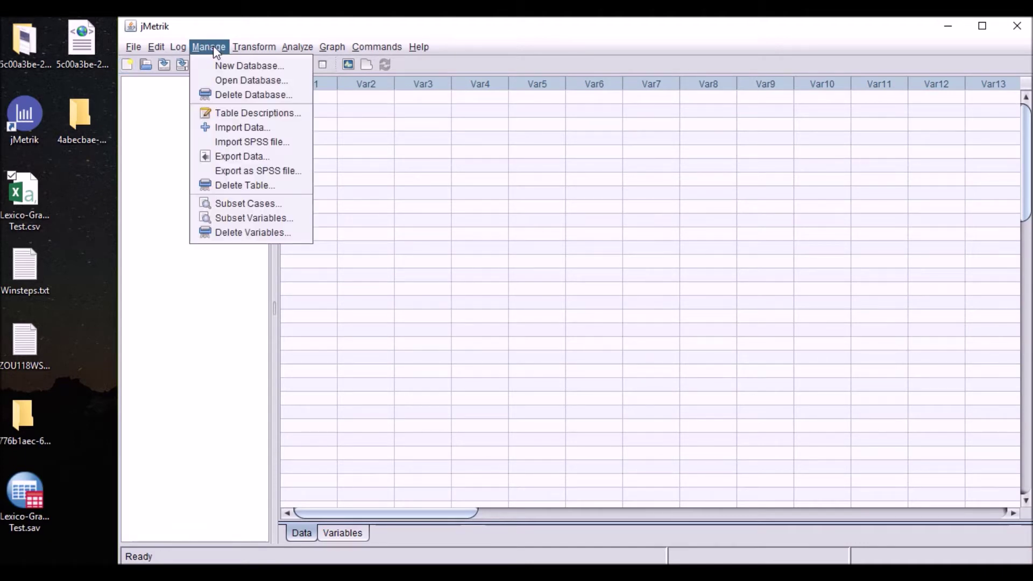
click(225, 79)
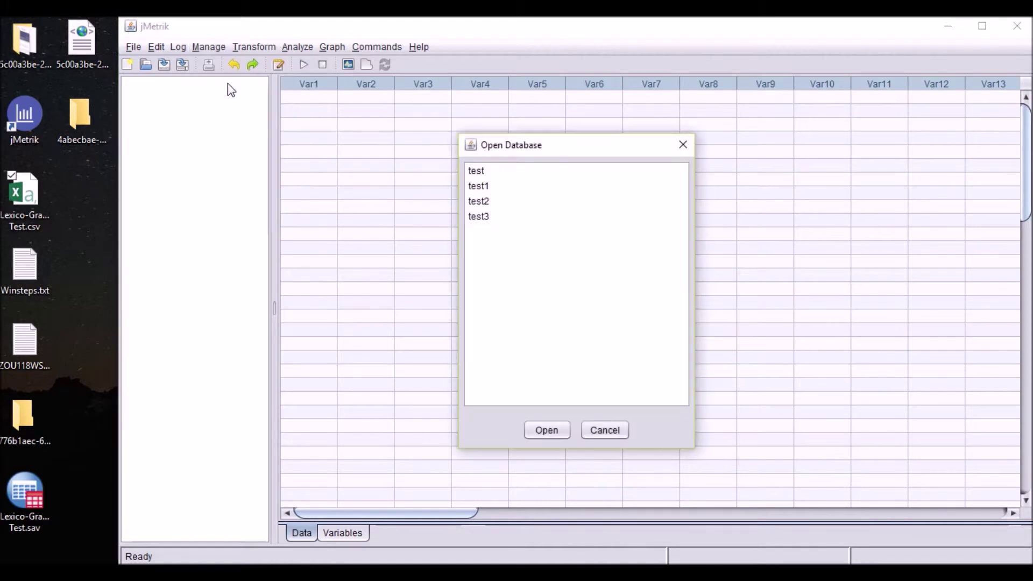
click(474, 218)
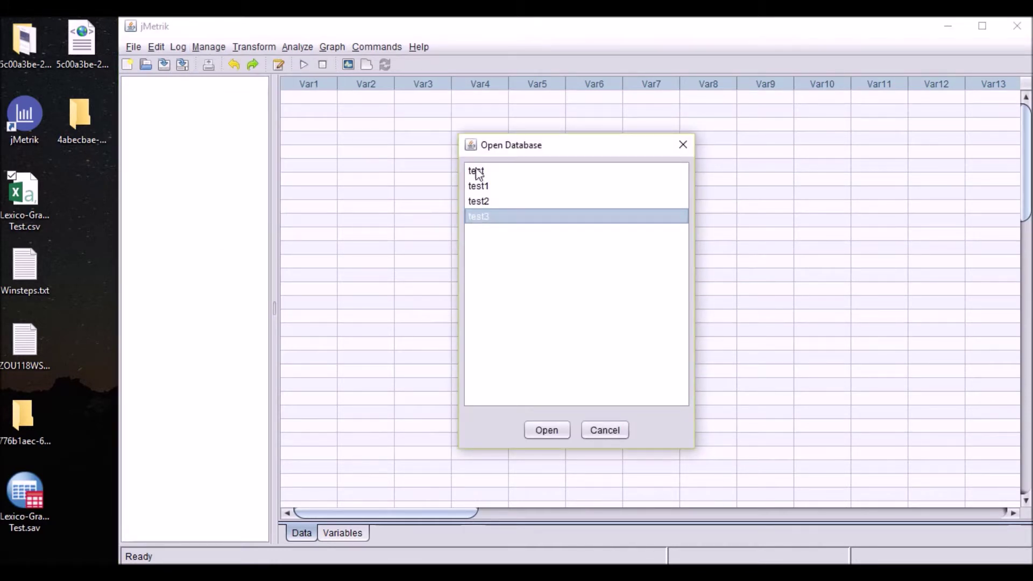
click(543, 427)
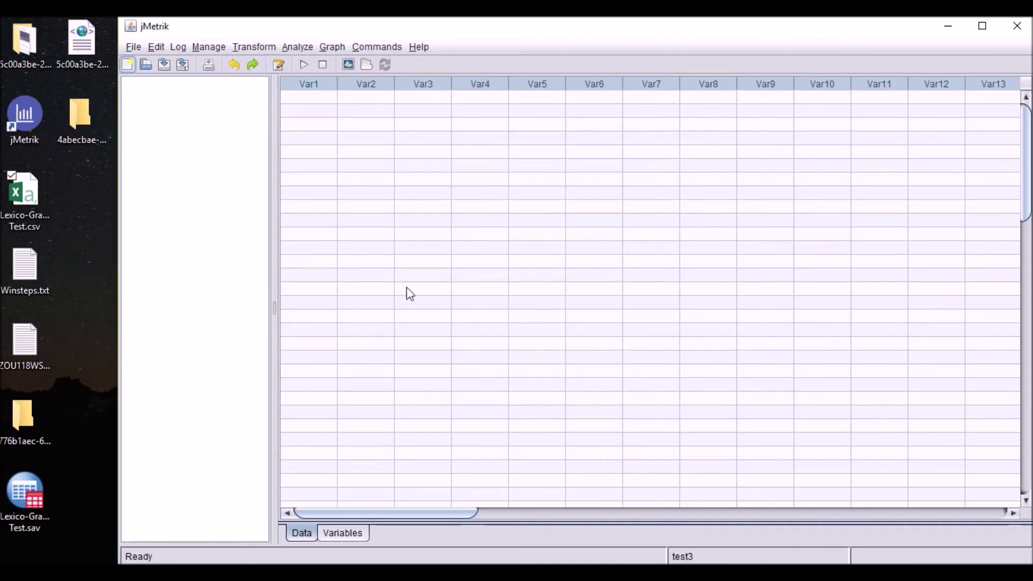
Start a data import into the database and name the new table GramLex
click(211, 47)
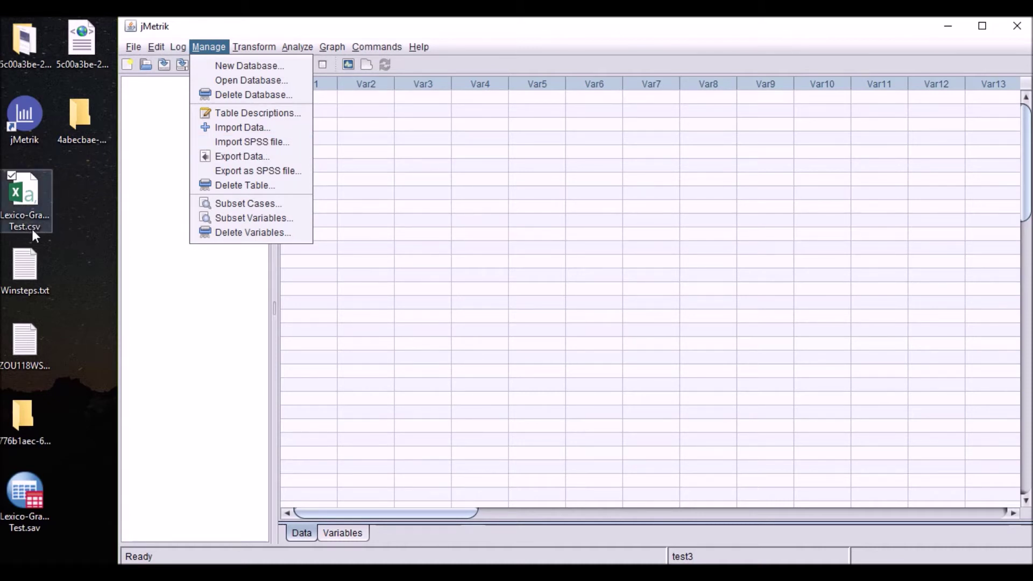
click(230, 129)
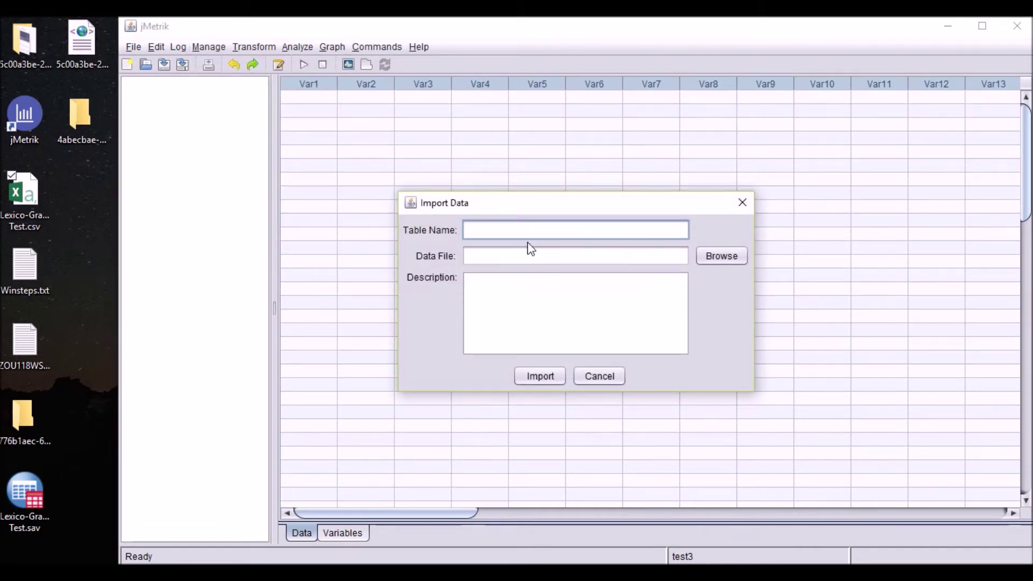
text(Gram)
text(Lex)
Choose Lexico-Grammatical Test.csv from the Desktop folder as the data file and import it into the GramLex table
click(715, 259)
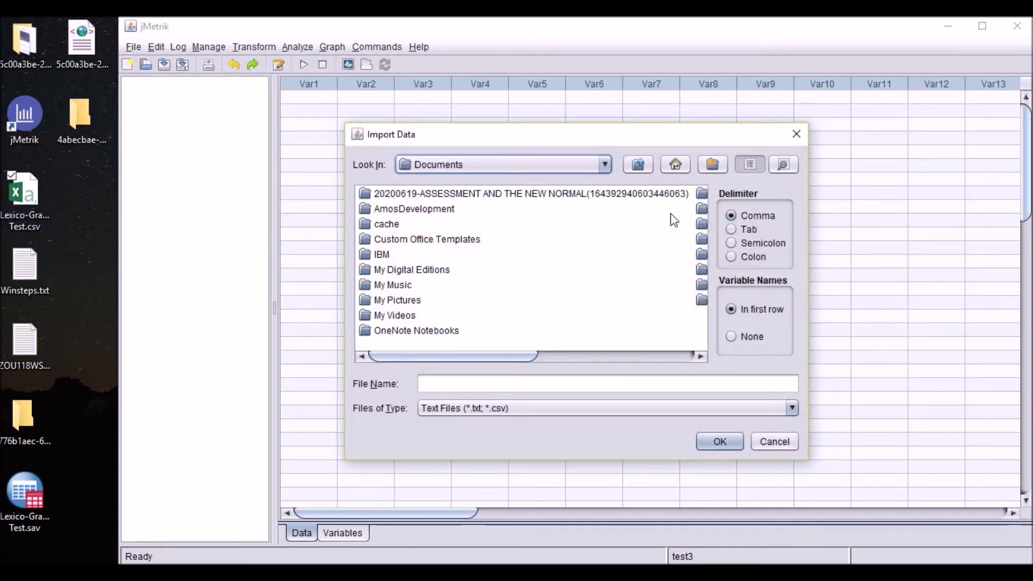
click(638, 164)
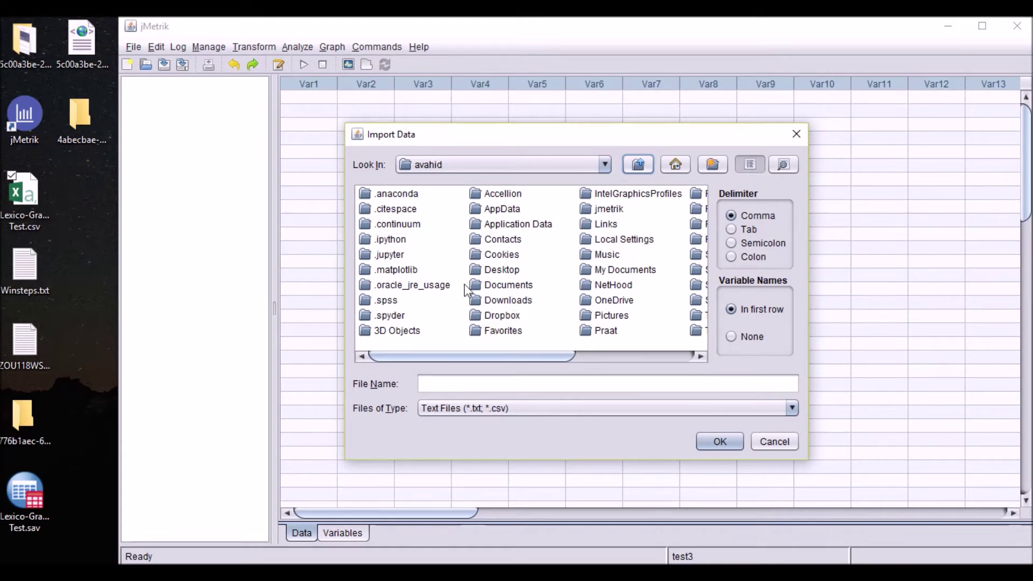
double_click(503, 270)
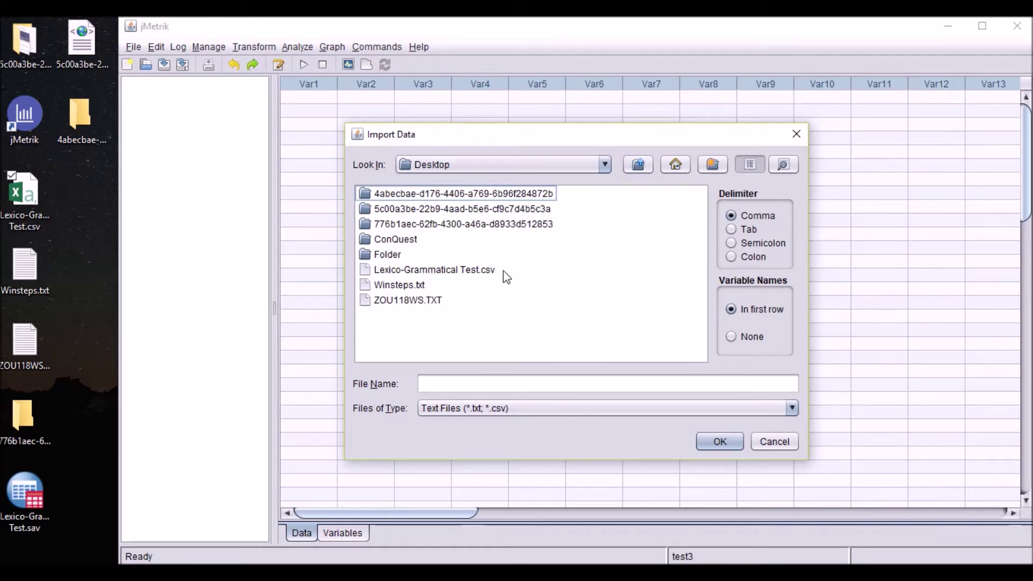
click(441, 272)
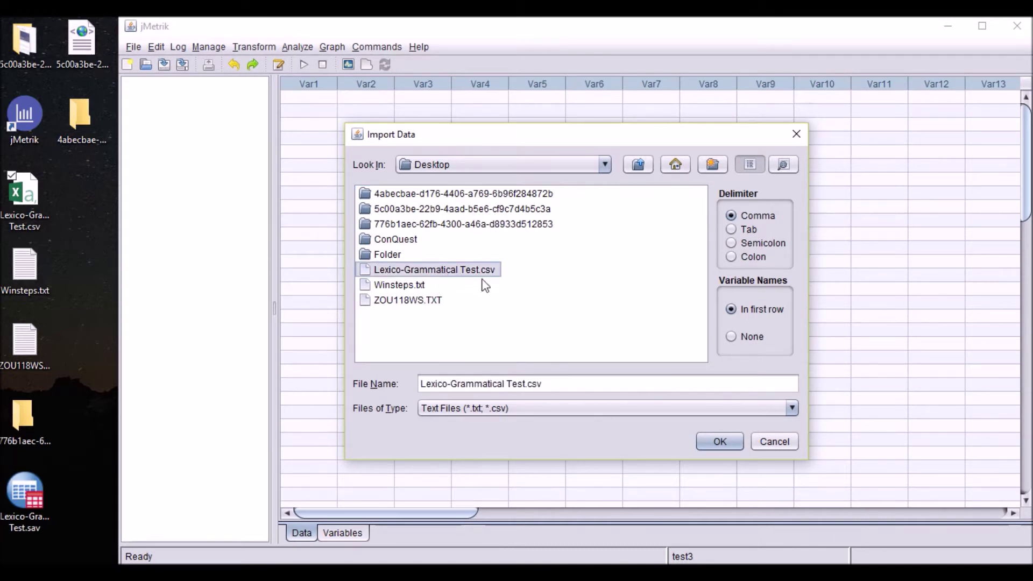
click(718, 445)
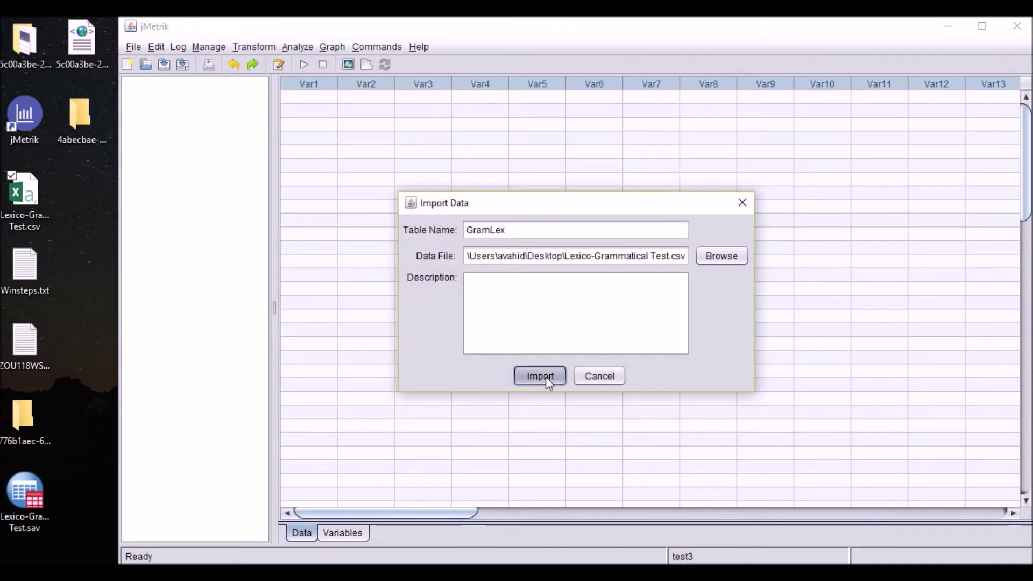
click(541, 376)
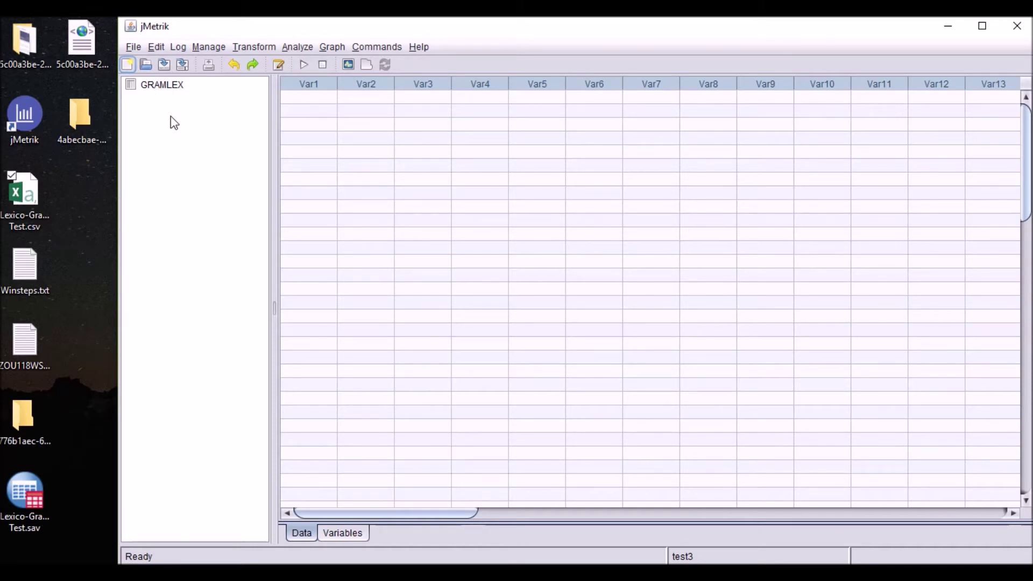
Open the GRAMLEX table and display its list of variables
click(164, 90)
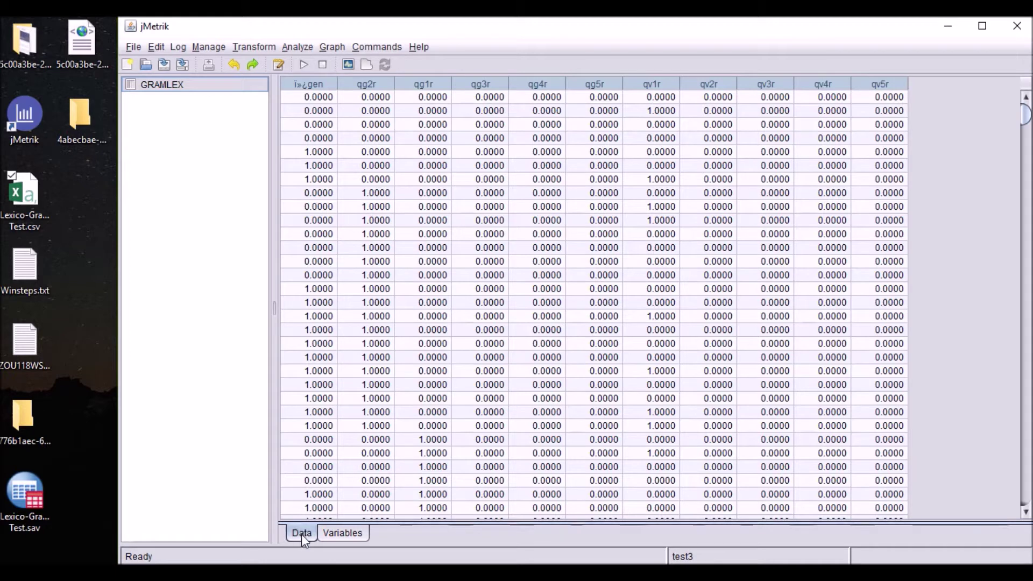
click(351, 535)
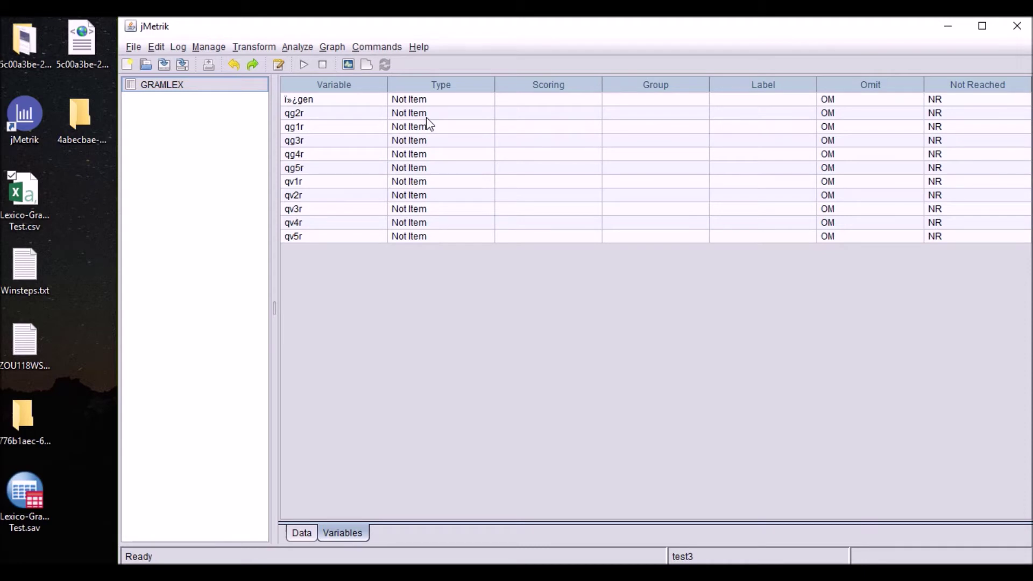
Open Advanced Item Scoring for the GRAMLEX table
click(259, 49)
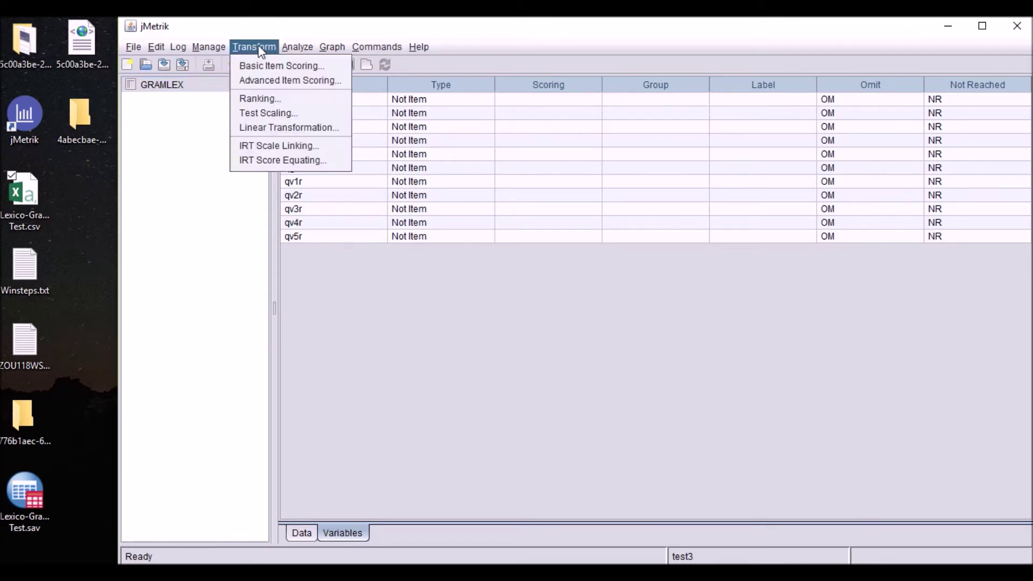
click(314, 81)
drag(501, 130, 494, 70)
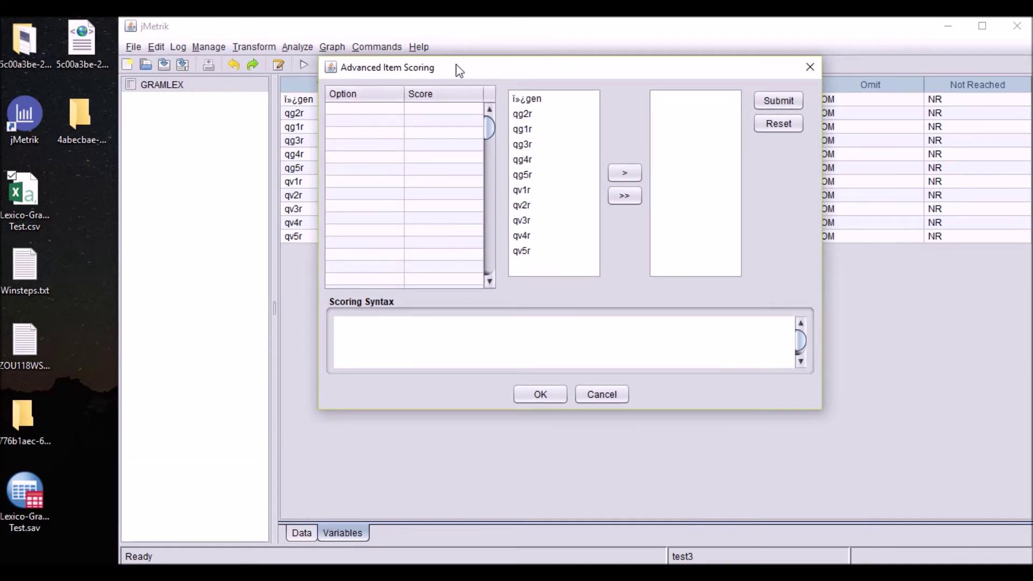
drag(459, 70, 486, 105)
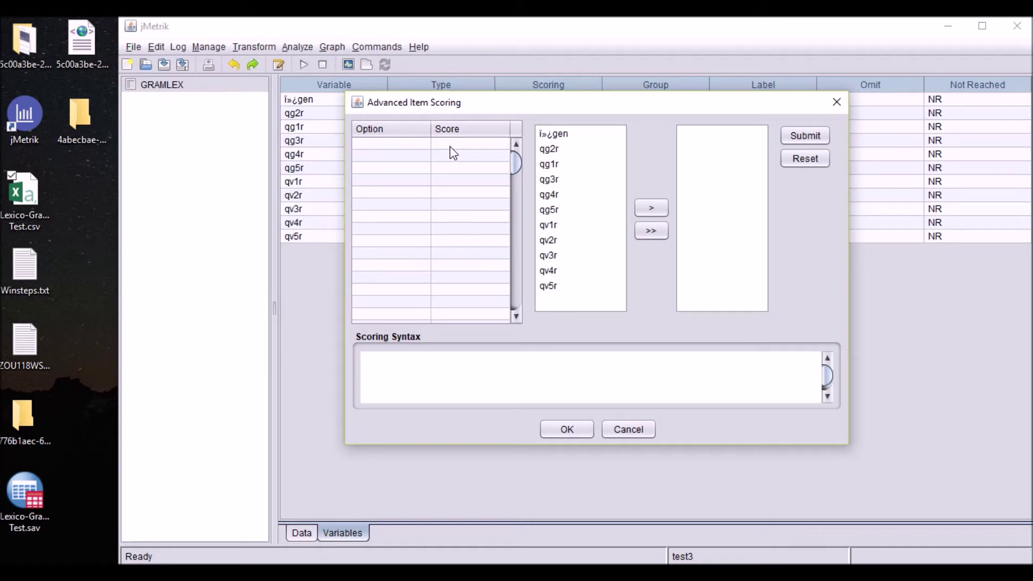
Define a scoring key that gives option 0 a score of 0 and option 1 a score of 1
double_click(421, 143)
text(0)
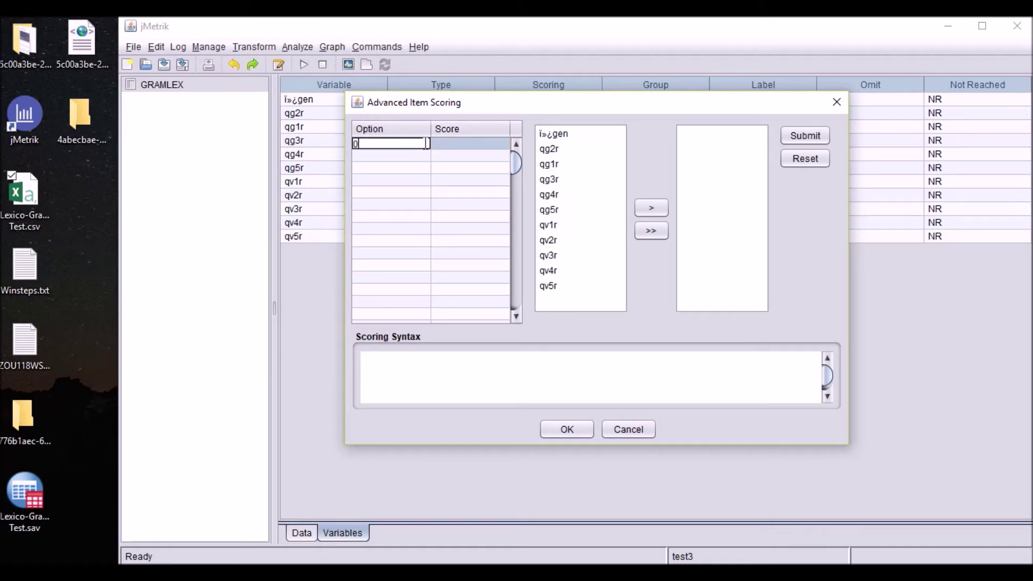
double_click(455, 145)
text(0)
double_click(413, 156)
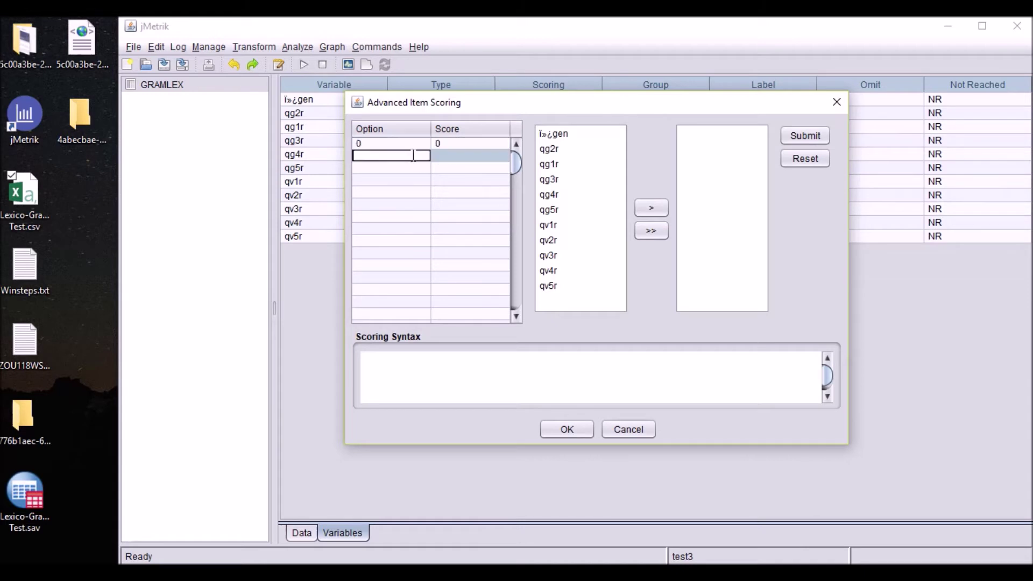
text(1)
double_click(474, 156)
text(1)
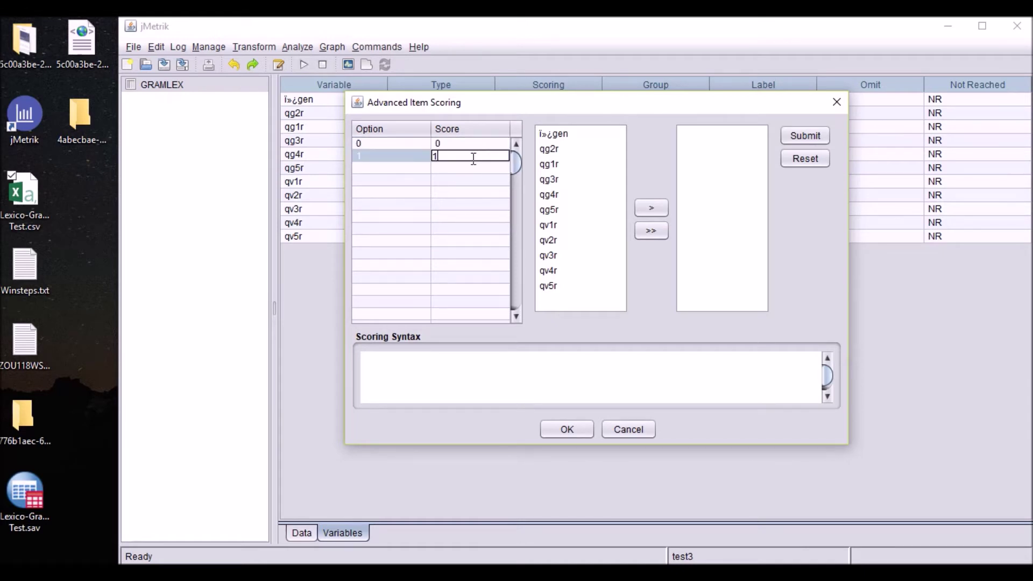
double_click(490, 230)
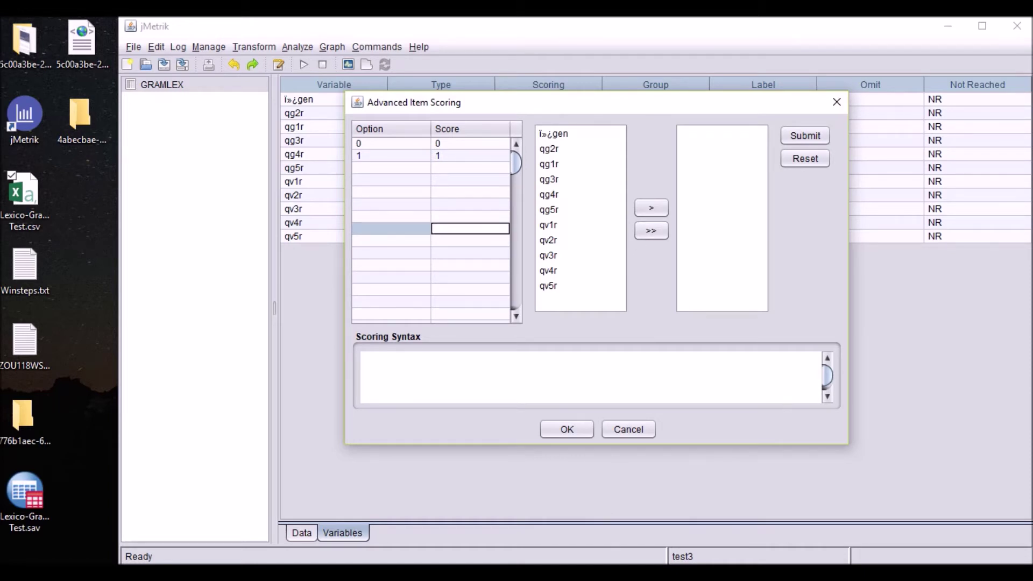
click(592, 574)
Assign the scoring key to all variables except gen and submit it to the scoring syntax
click(651, 234)
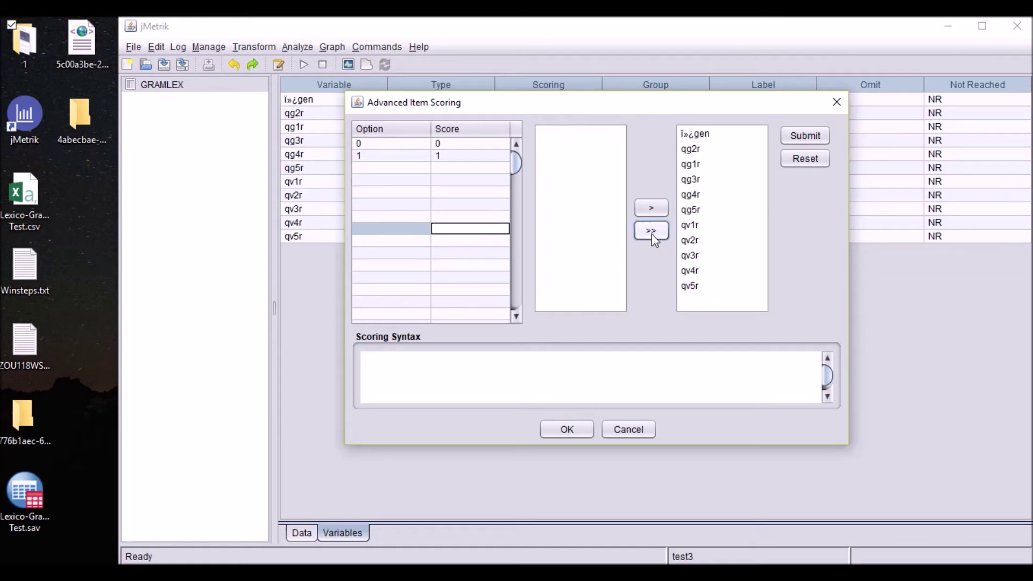
click(705, 137)
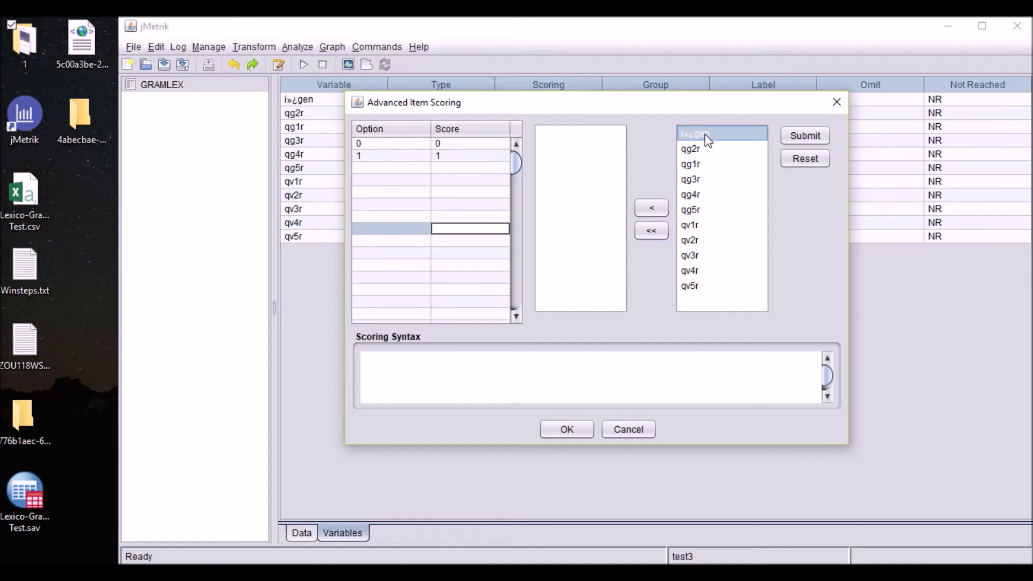
click(650, 209)
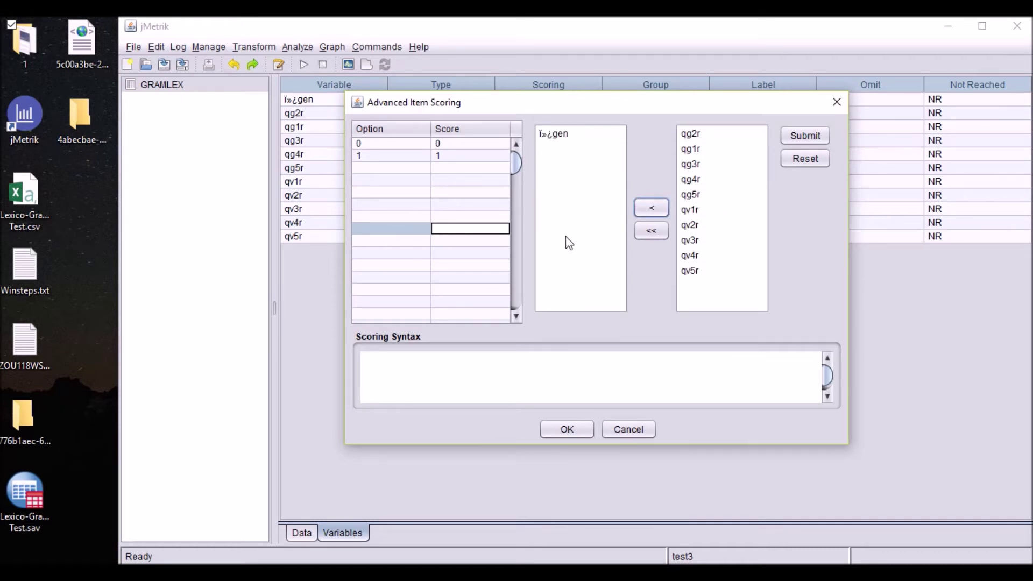
click(803, 136)
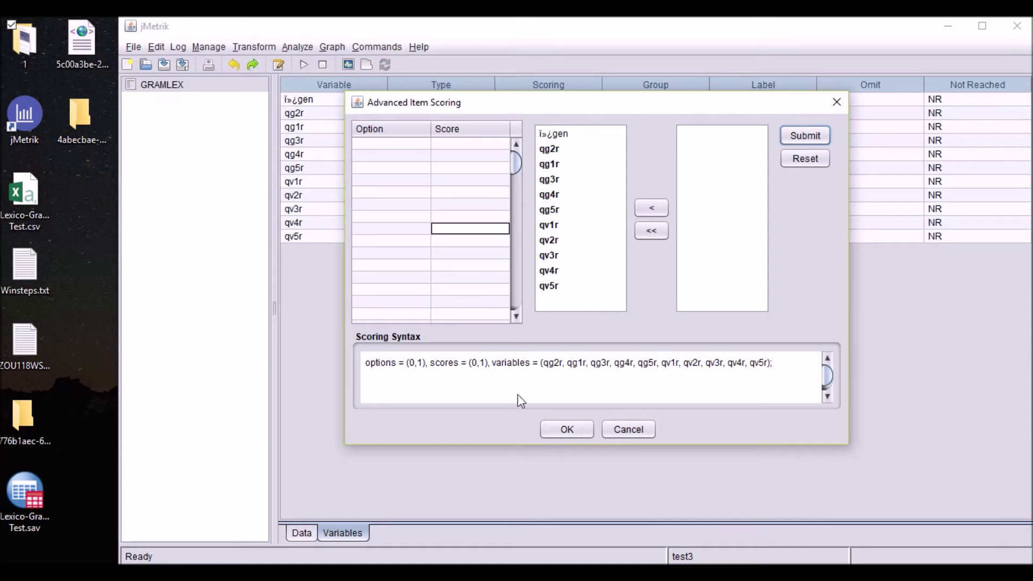
Enter A, B, C and D as the response options of another scoring key
click(407, 144)
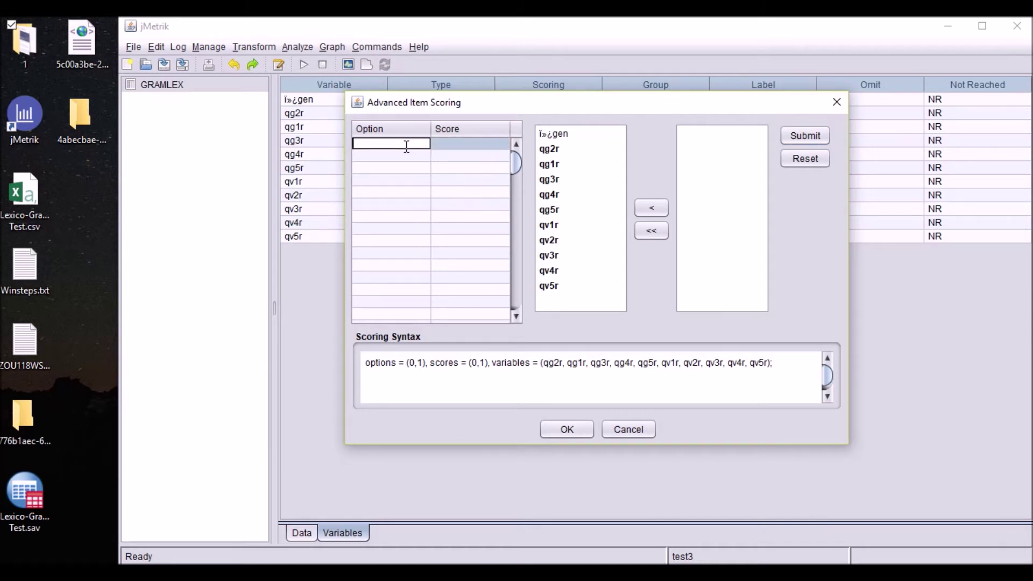
text(A)
click(391, 156)
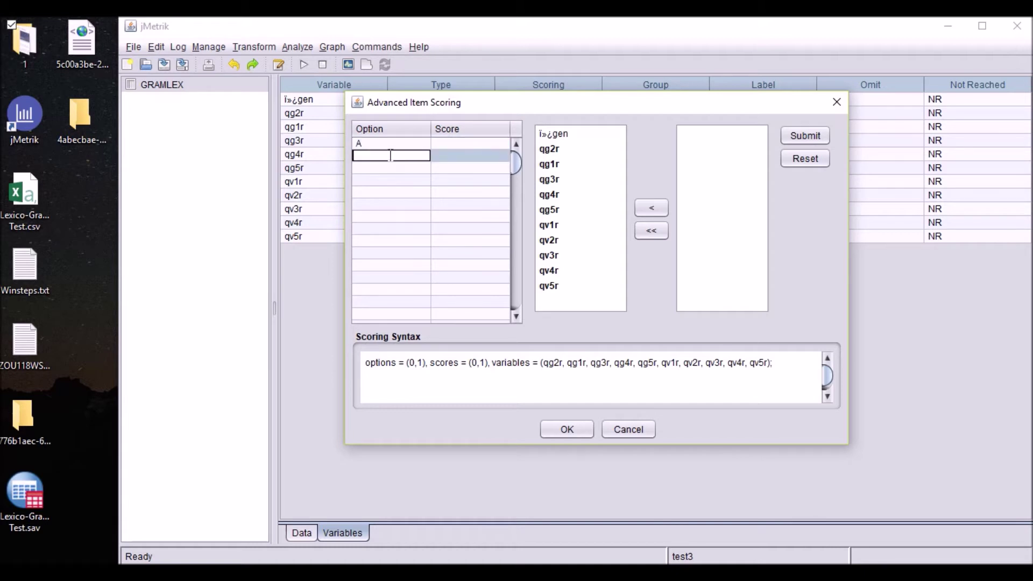
text(B)
click(391, 167)
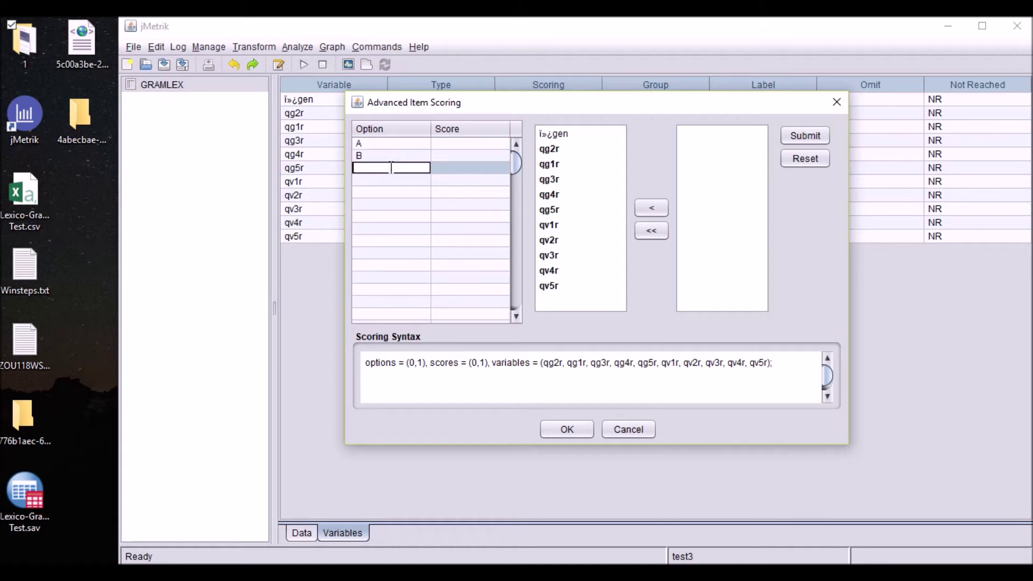
click(393, 180)
text(D)
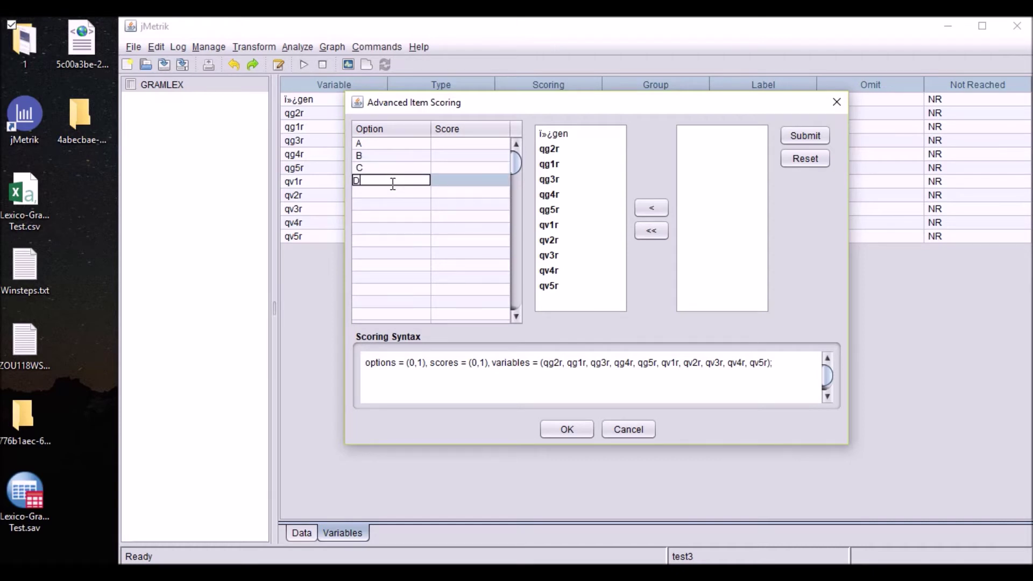
Score option B as 1 and options A, C and D as 0
click(452, 142)
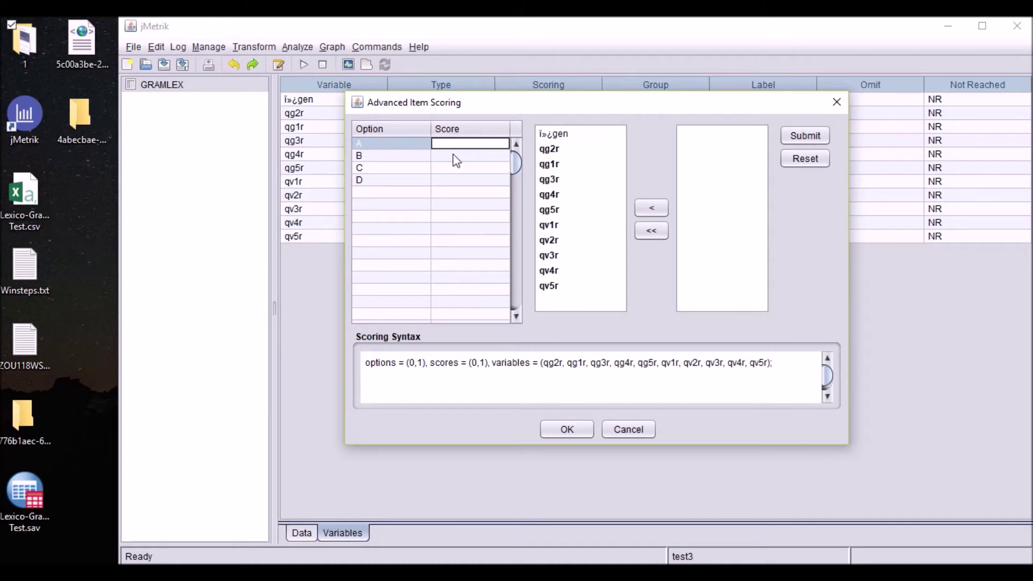
text(0)
click(452, 156)
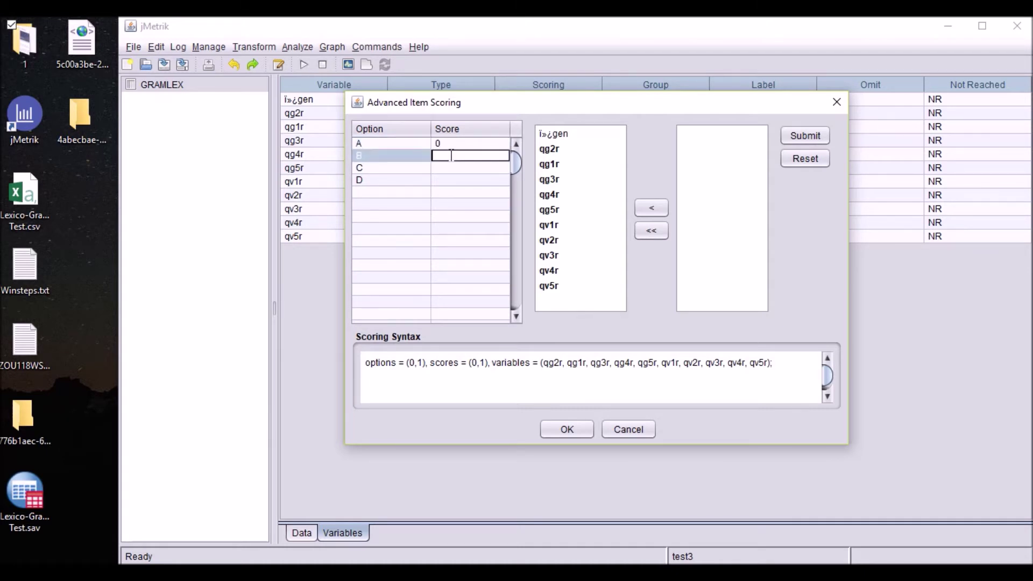
text(1)
key(Return)
text(0)
key(Return)
text(0)
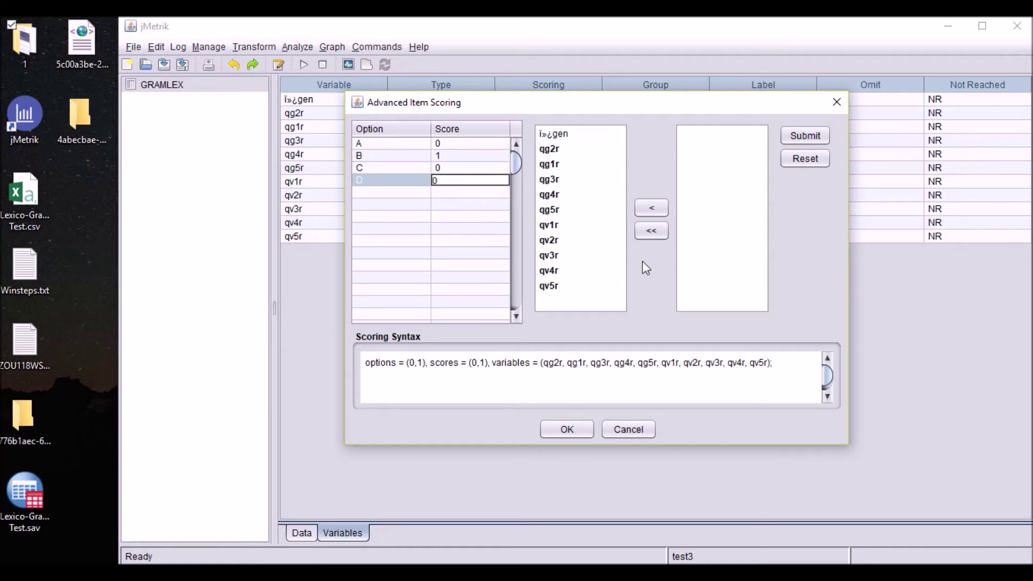
click(468, 216)
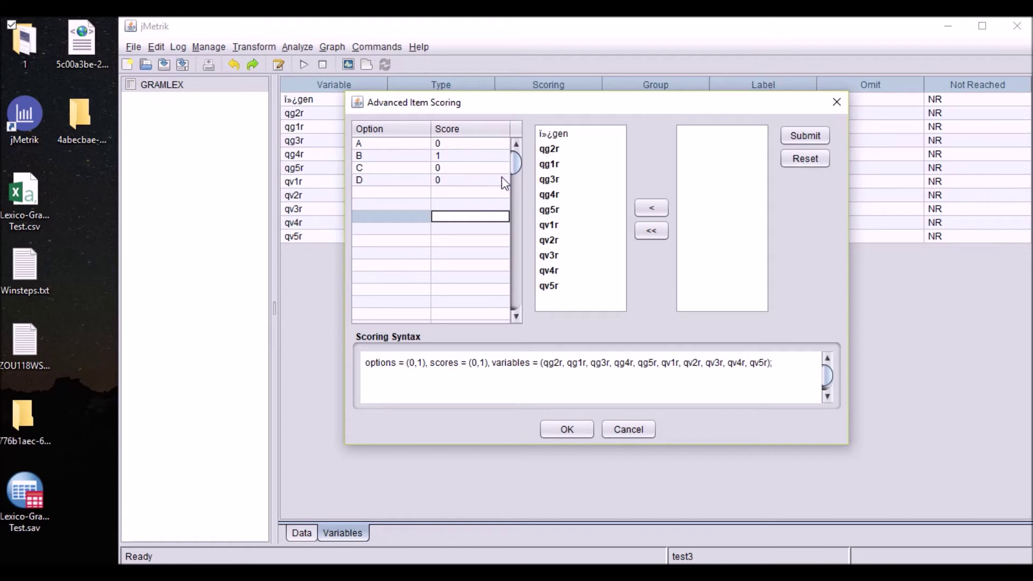
Select items qg2r and qg1r for the multiple-choice key, and reset the whole scoring setup
click(556, 154)
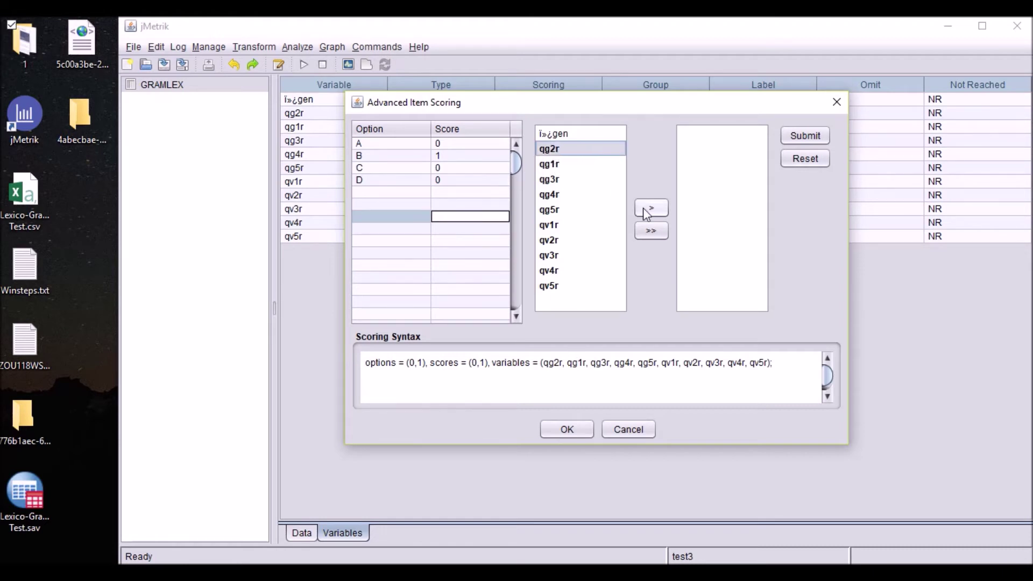
click(646, 209)
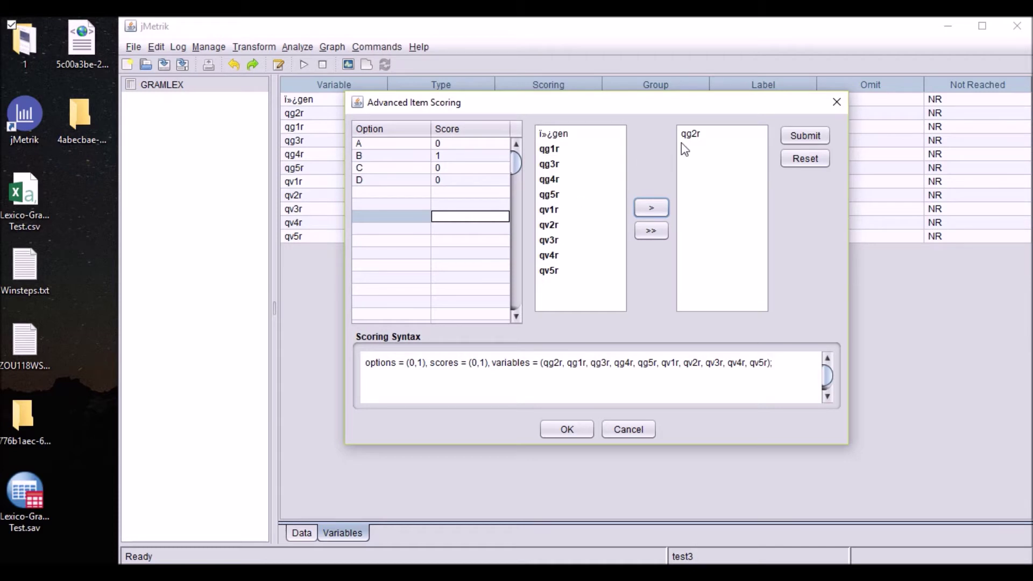
click(555, 150)
click(646, 207)
click(802, 161)
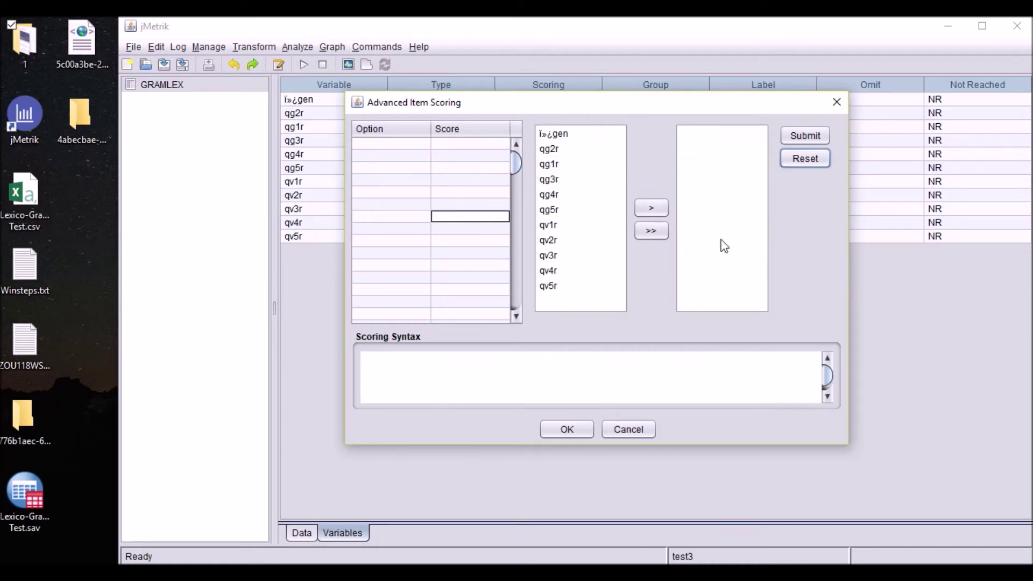
Enter a scoring key with option 0 scored 0 and option 1 scored 1
double_click(393, 144)
text(0)
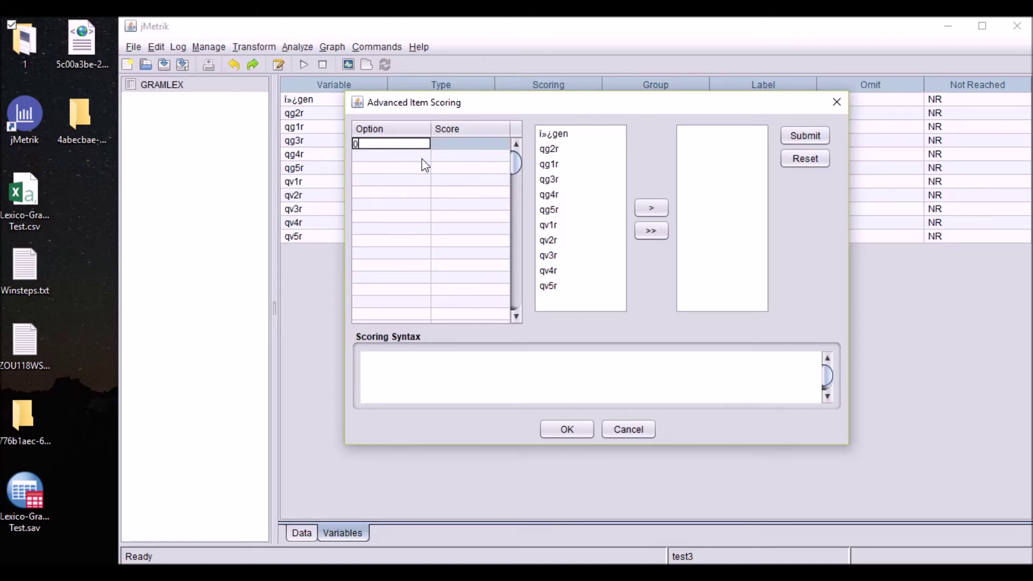
double_click(452, 144)
text(0)
key(Tab)
text(1)
double_click(493, 157)
text(1)
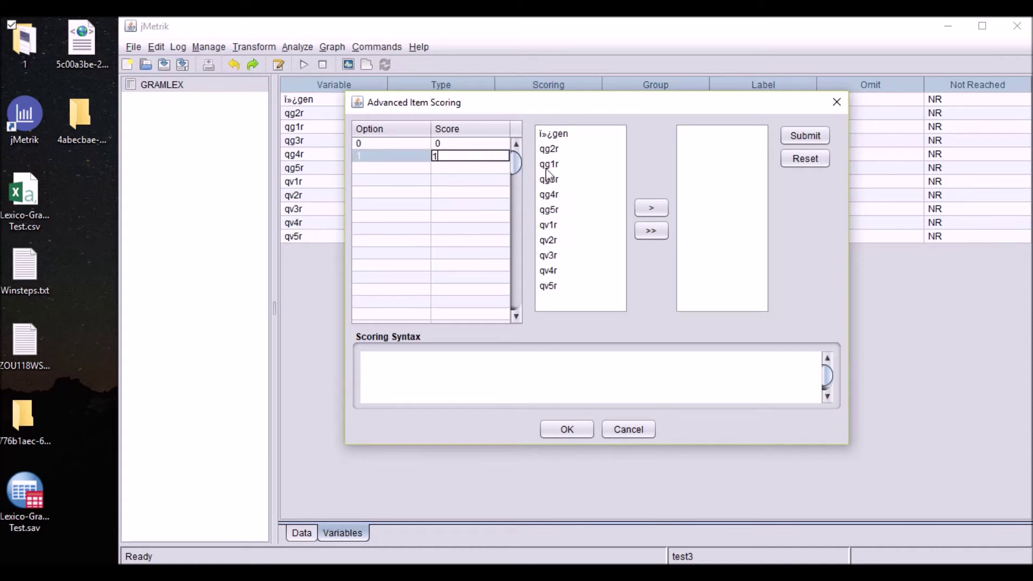
click(565, 164)
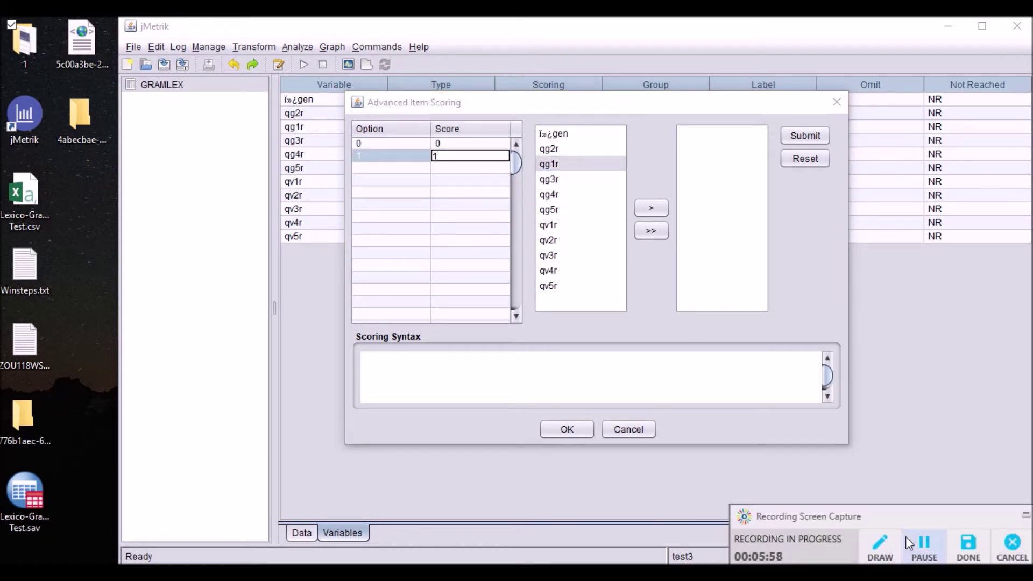
double_click(468, 192)
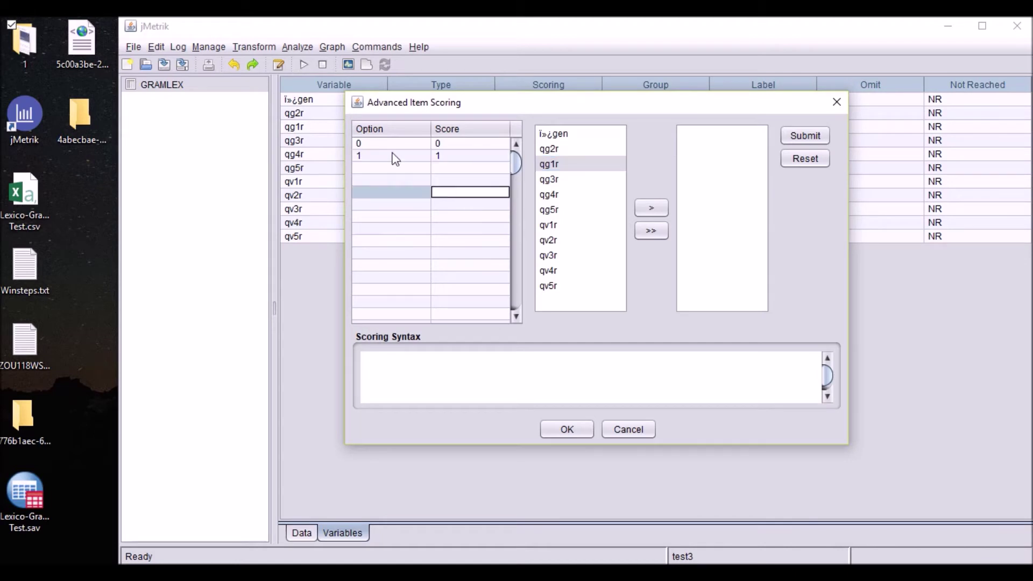
Submit the key for items qg1r to qg5r and qv1r to qv5r, leaving out gen, apply the scoring and refresh the data view
click(651, 231)
click(699, 133)
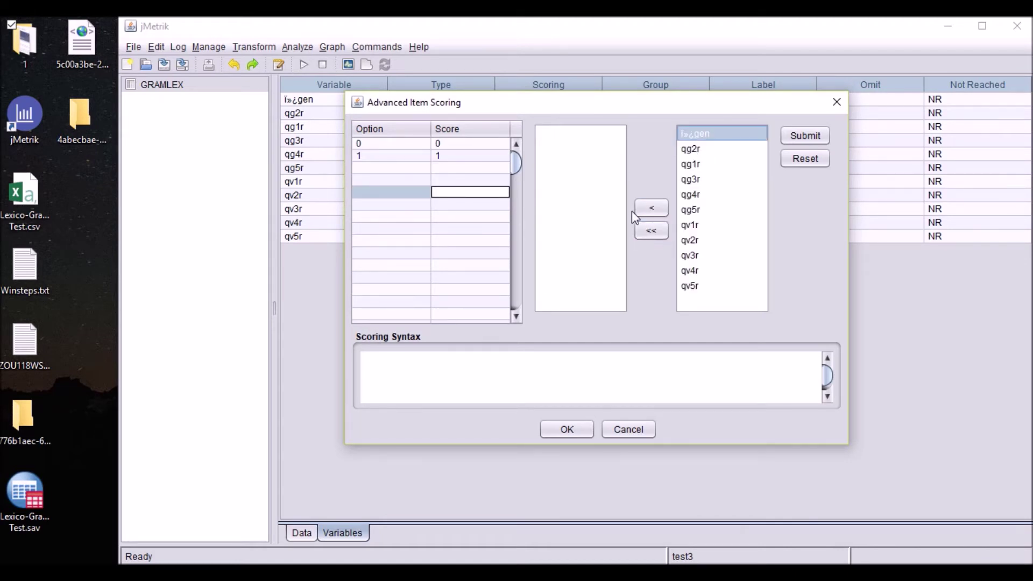
click(651, 208)
click(805, 136)
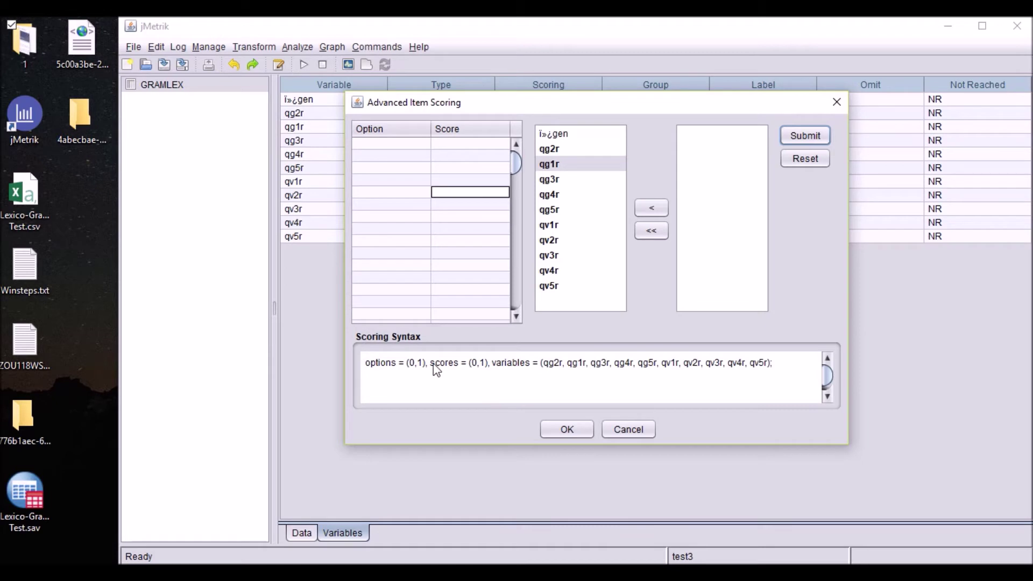
click(580, 433)
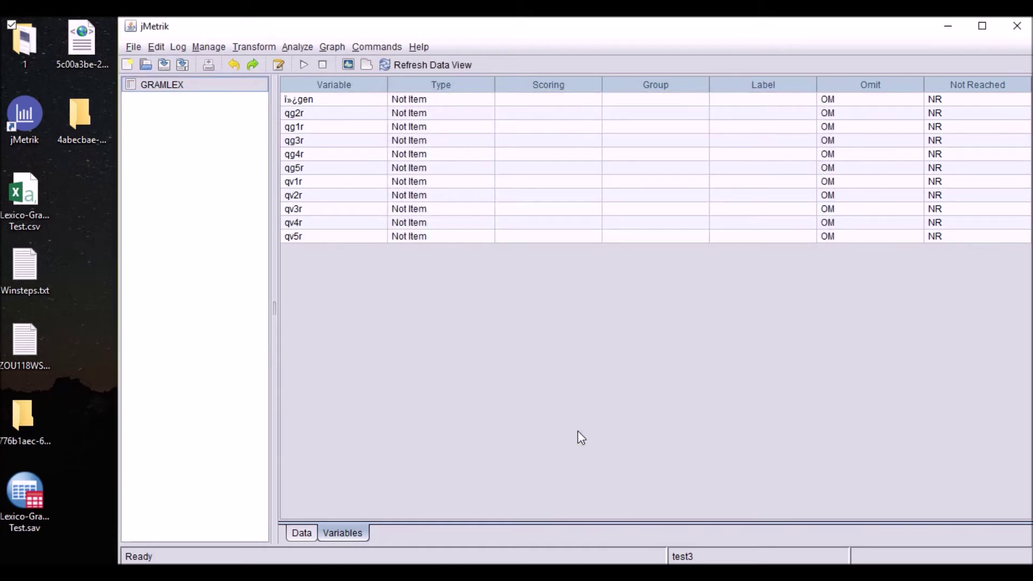
click(413, 67)
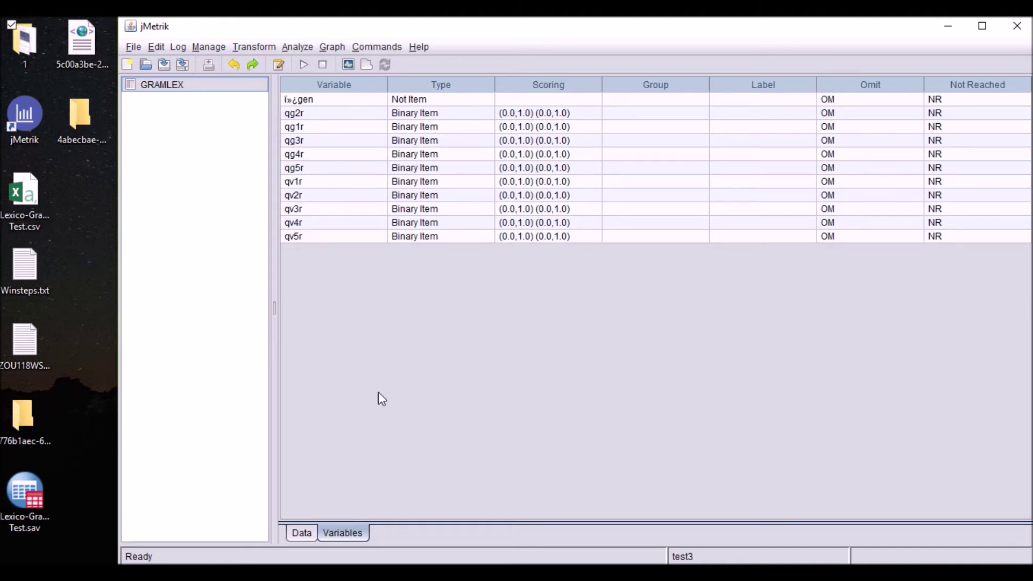
Run a descriptive analysis with all statistics on items qg1r to qg5r and qv1r to qv5r, leaving out gen
click(302, 533)
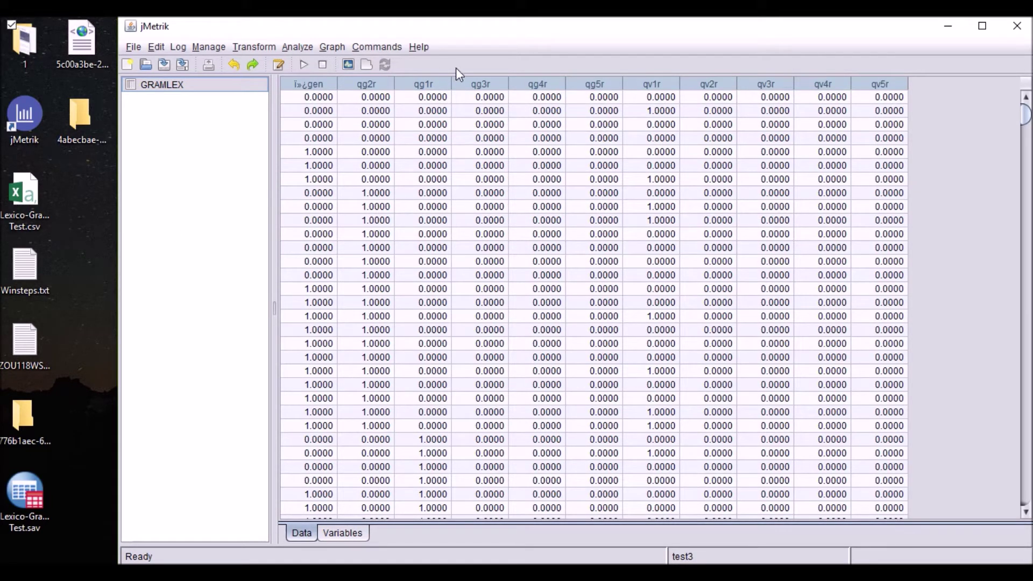
click(300, 48)
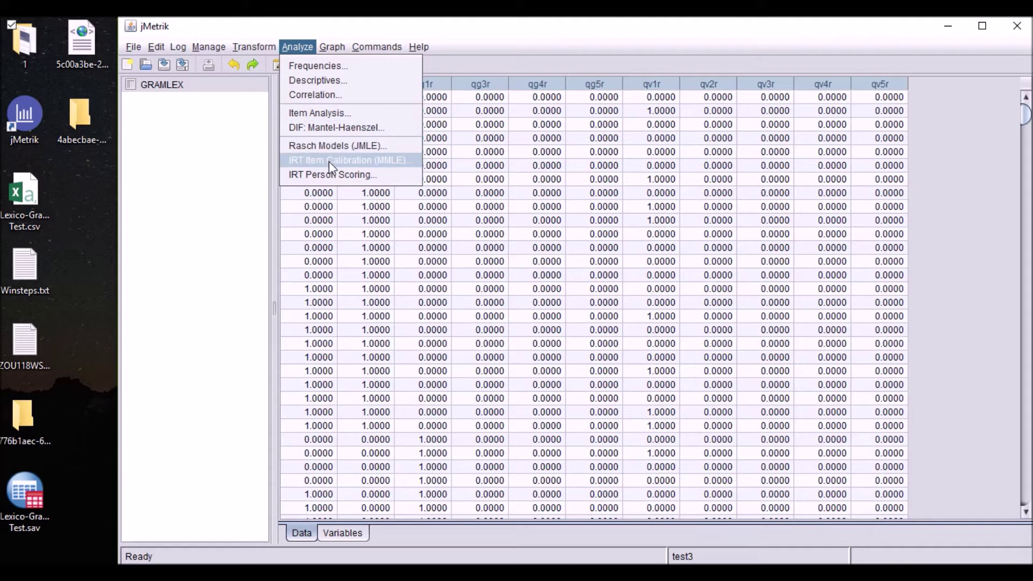
click(339, 82)
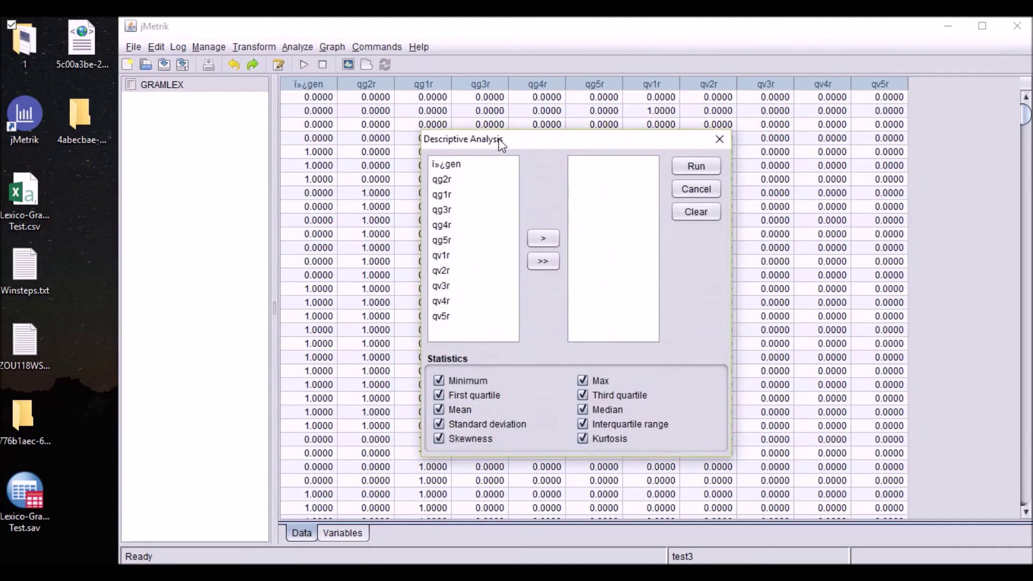
drag(498, 139, 466, 110)
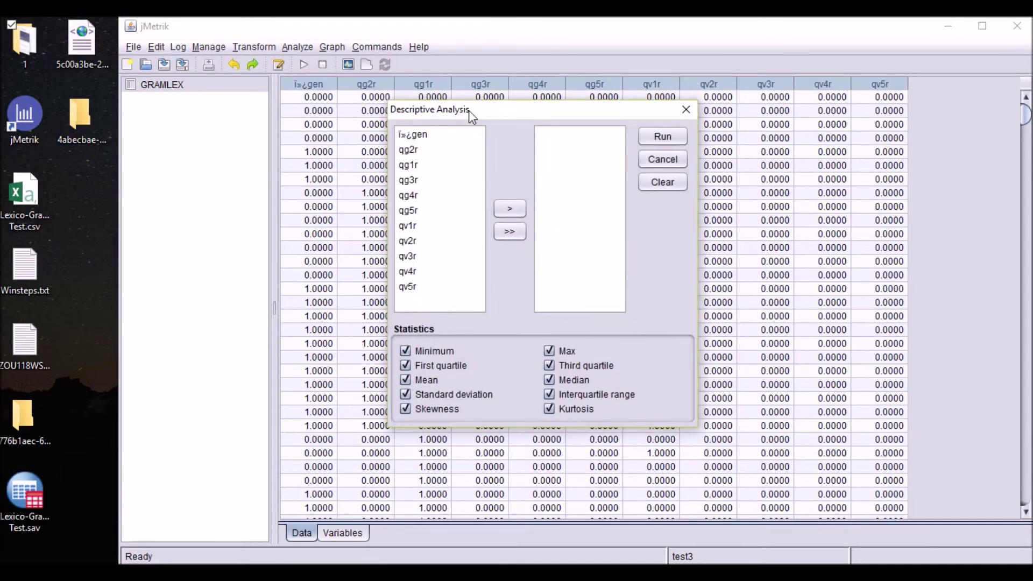
click(515, 232)
click(568, 138)
click(508, 207)
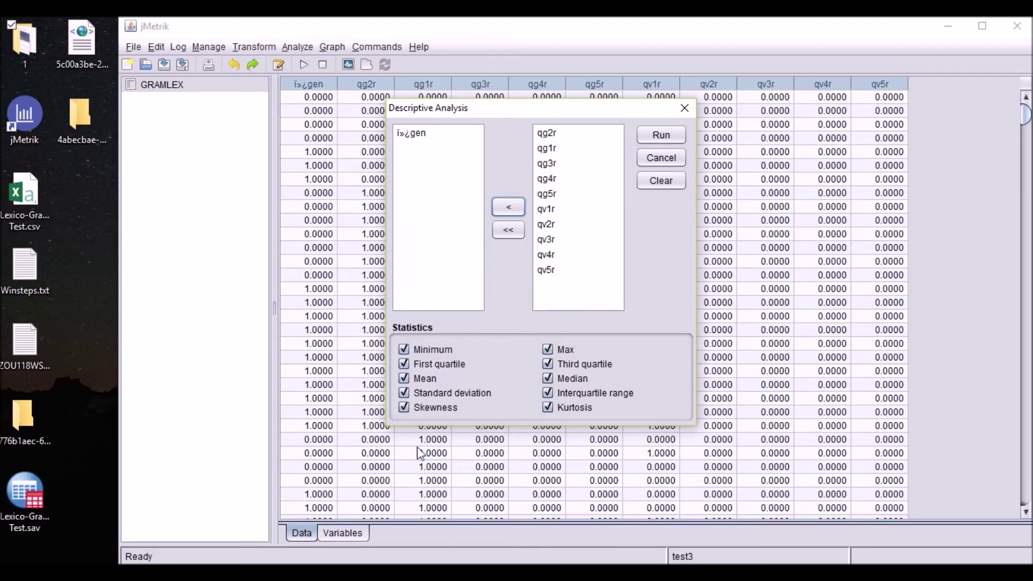
click(655, 135)
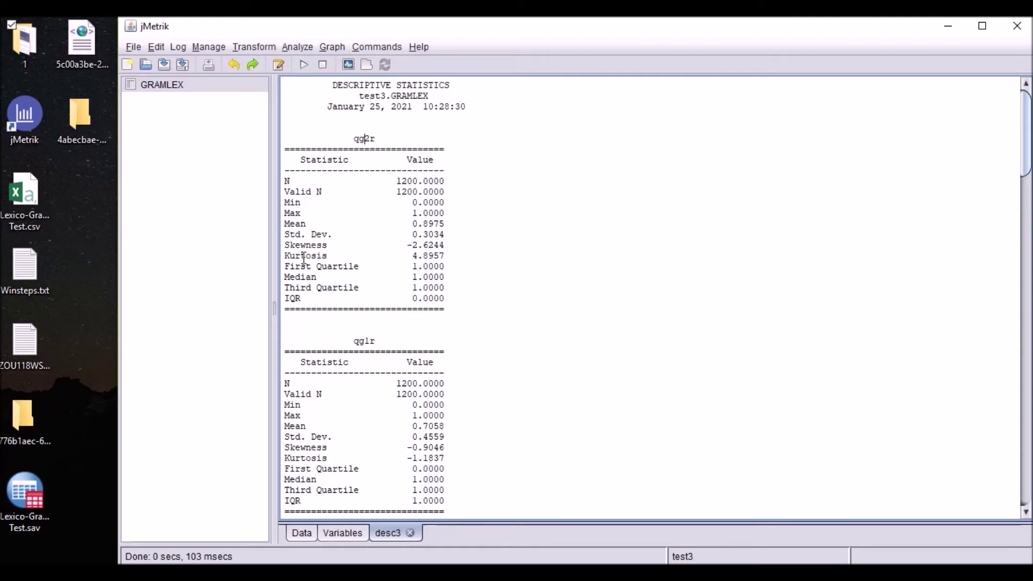
Examine the descriptive statistics of every item, including skewness and kurtosis, from qg2r through qv5r
drag(287, 247, 489, 254)
click(489, 254)
scroll(476, 250, down, 1)
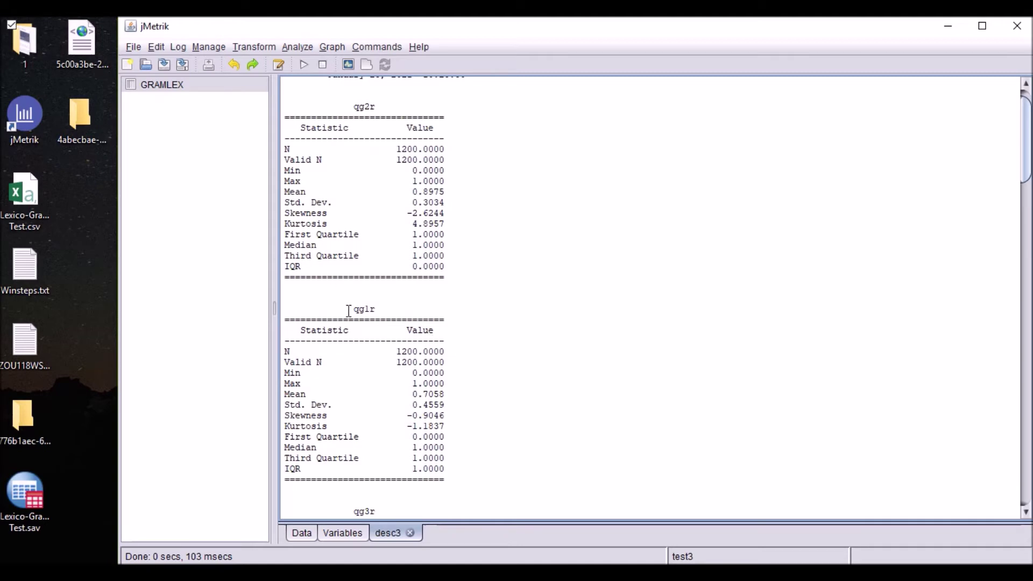
scroll(344, 306, down, 5)
scroll(369, 310, down, 15)
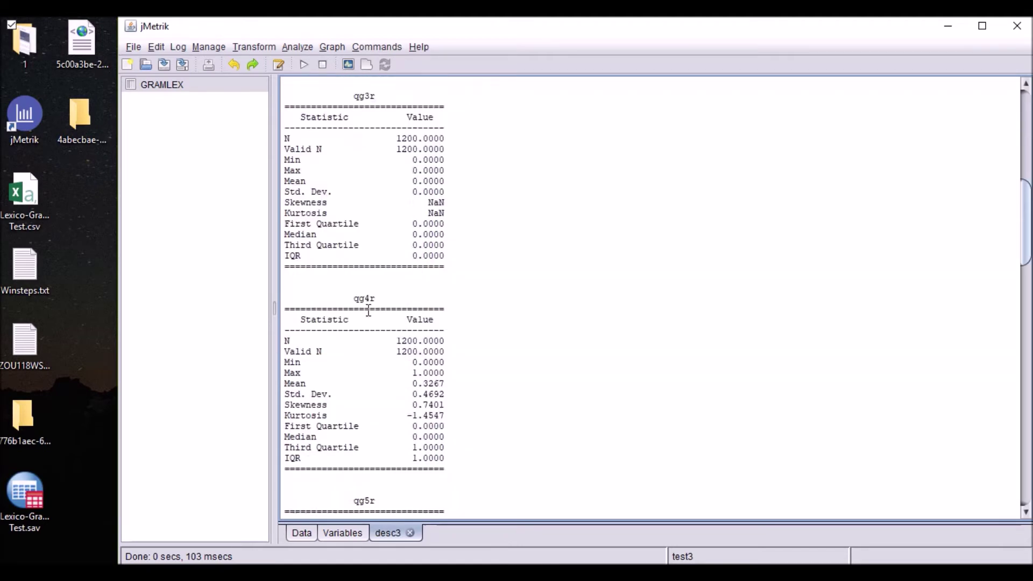
scroll(381, 307, down, 3)
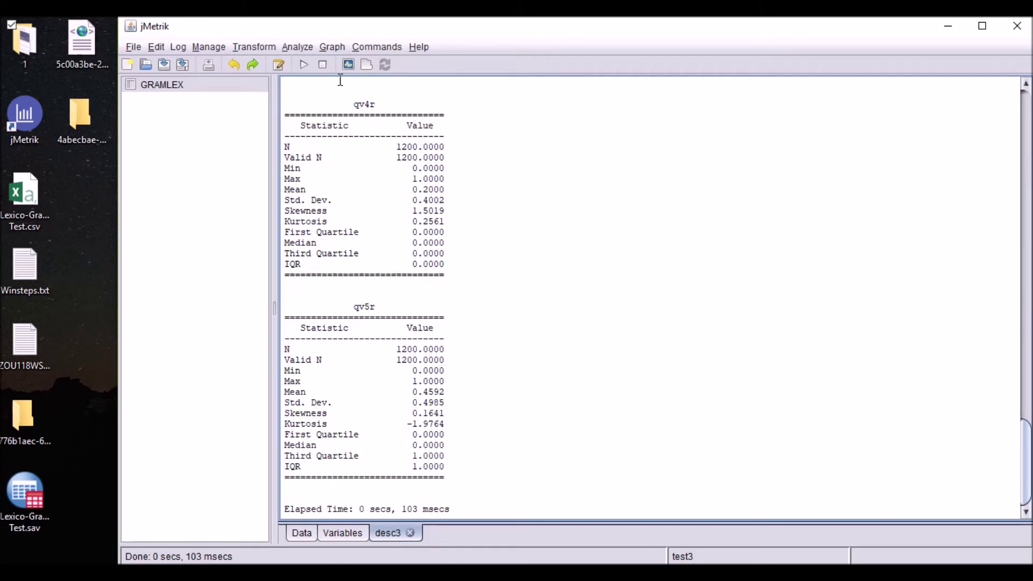
Set up a Rasch Models (JMLE) analysis with all ten items and enable PCA of standardized residuals
click(296, 47)
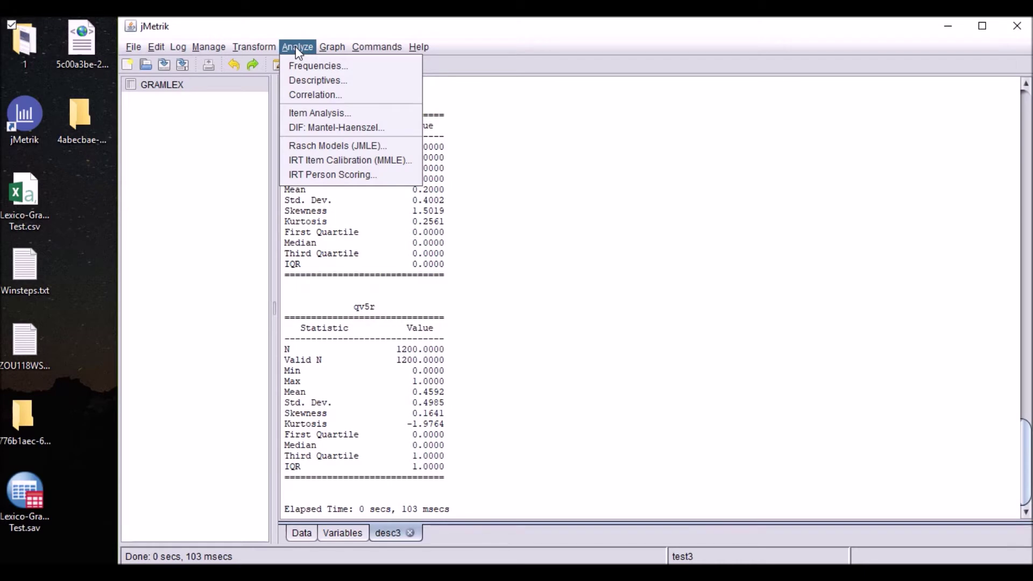
click(333, 150)
drag(577, 102, 549, 104)
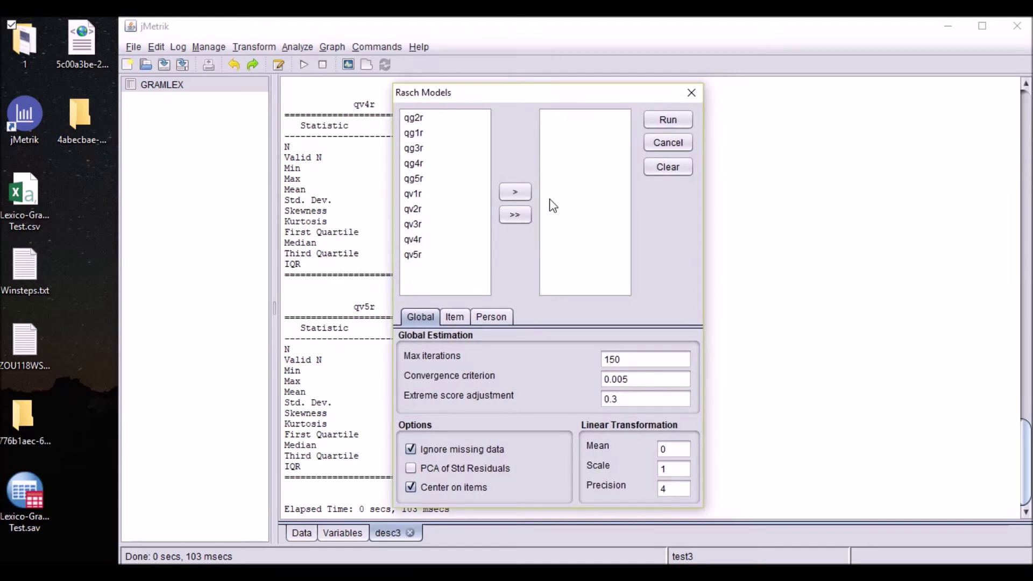
click(522, 217)
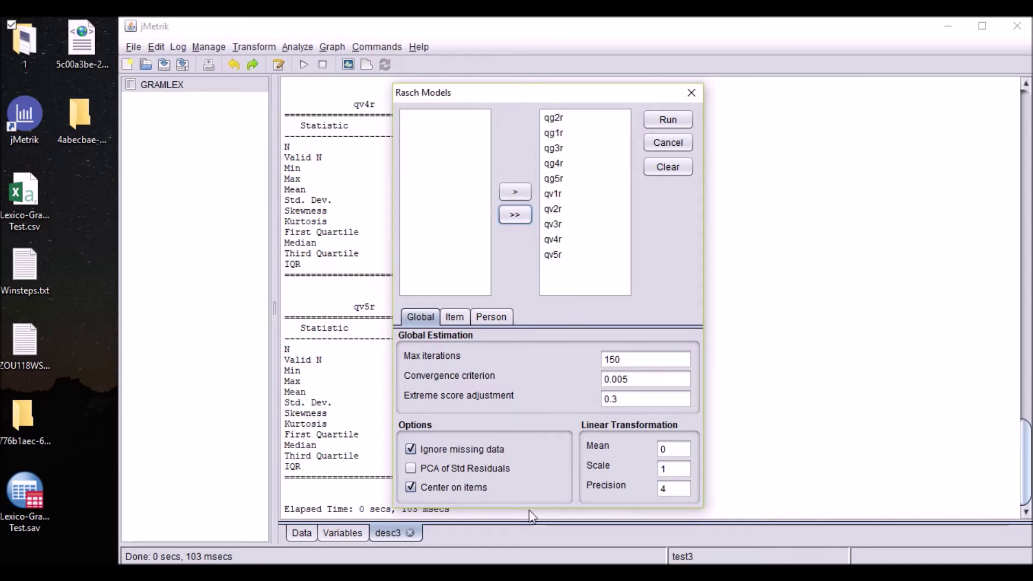
click(411, 469)
Enable saving of person estimates and person fit statistics, keep the convergence criterion at 0.005, and run the Rasch analysis
click(465, 322)
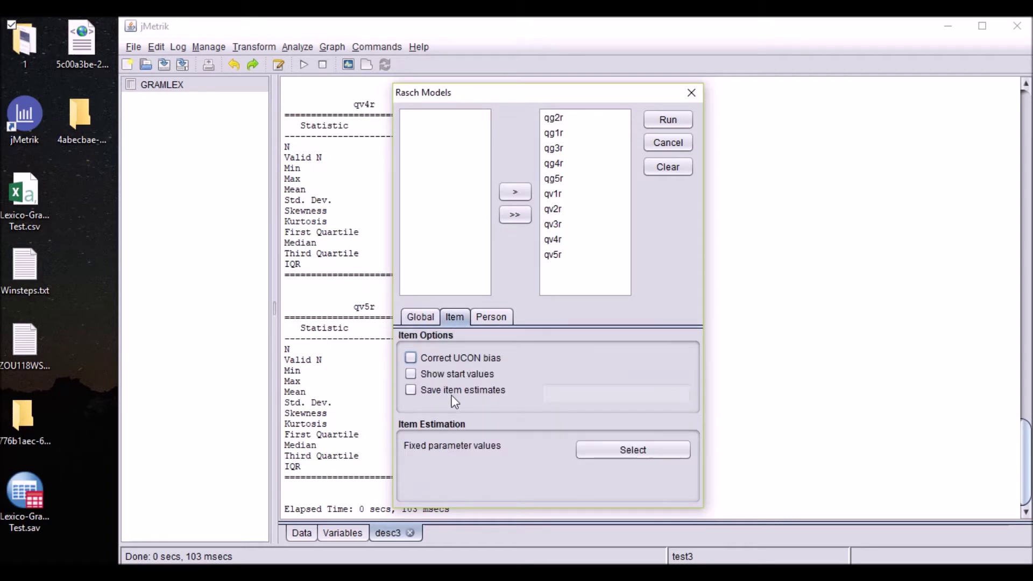
click(490, 315)
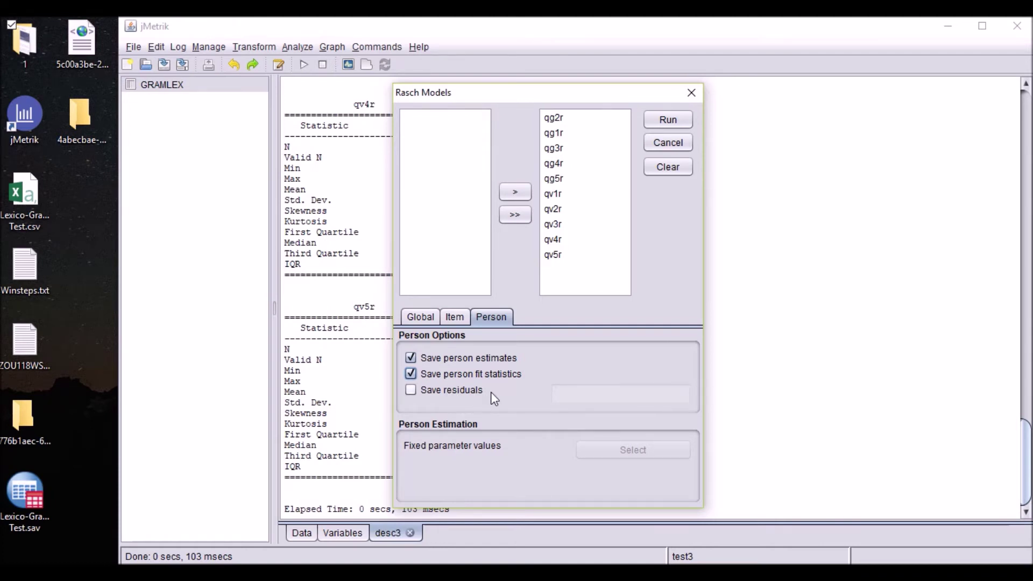
click(421, 317)
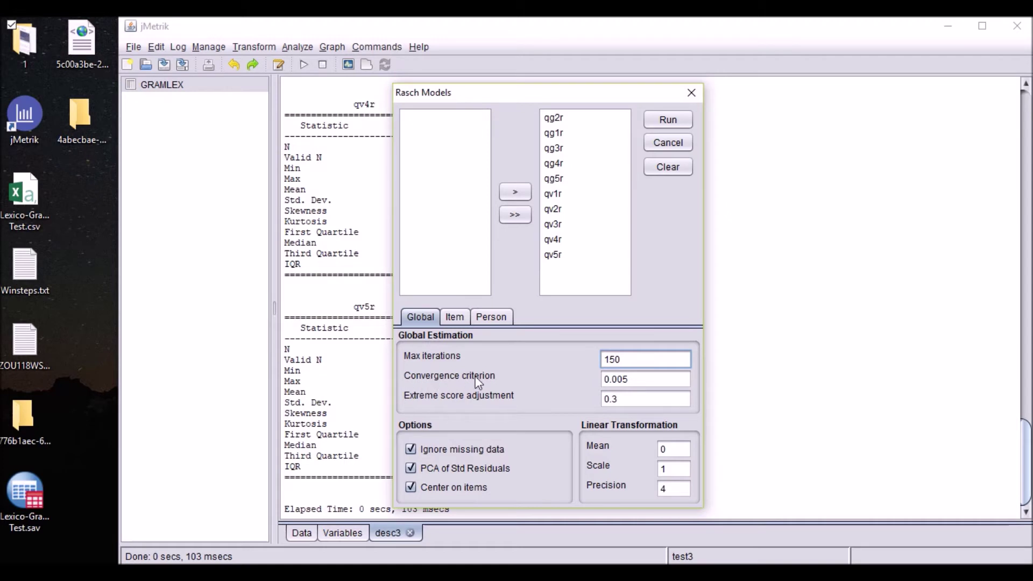
drag(638, 382, 595, 382)
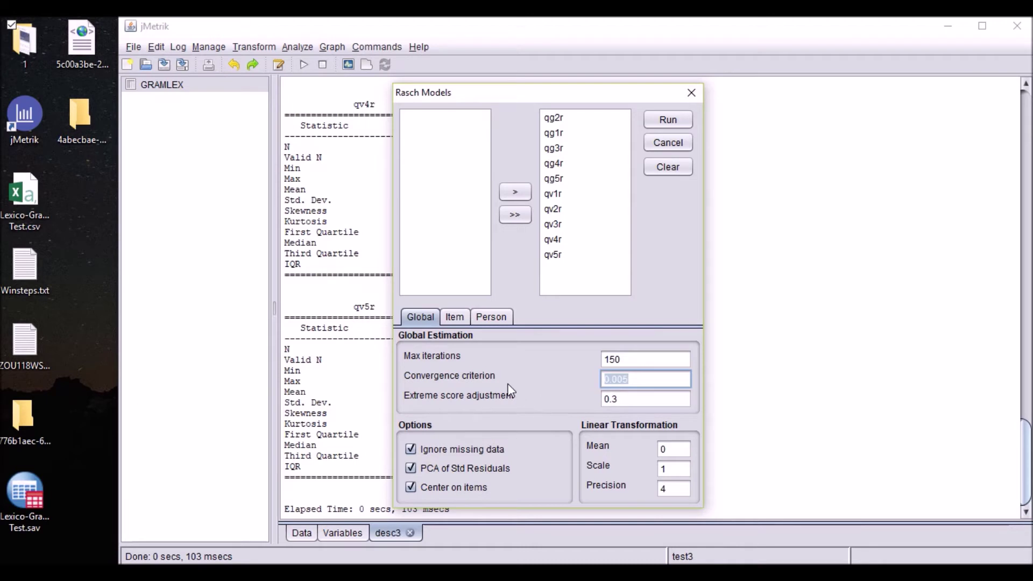
click(643, 381)
click(673, 124)
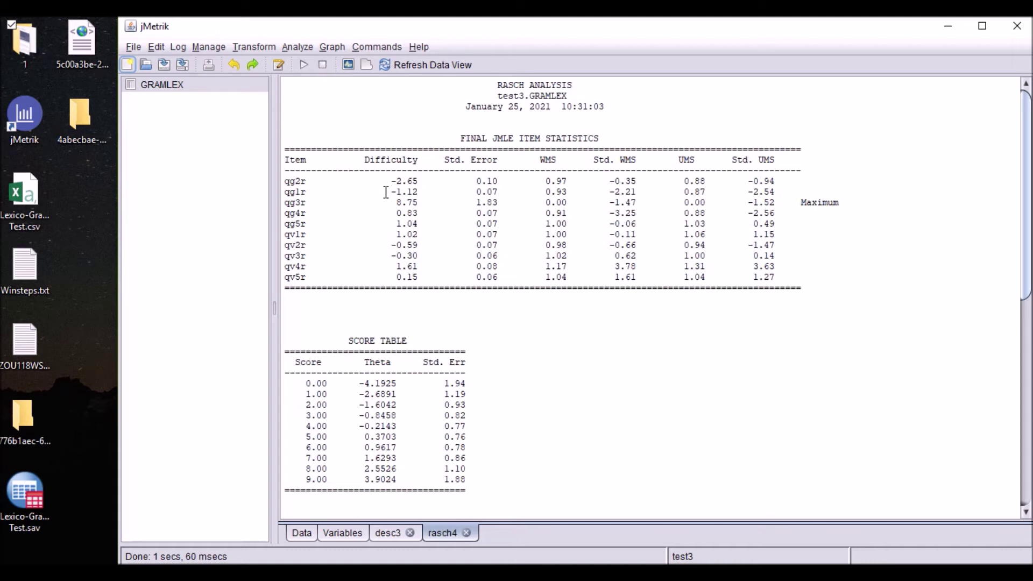
Examine the difficulty and standard error of the items in the Rasch output, comparing qg2r with qg3r
drag(385, 180, 422, 180)
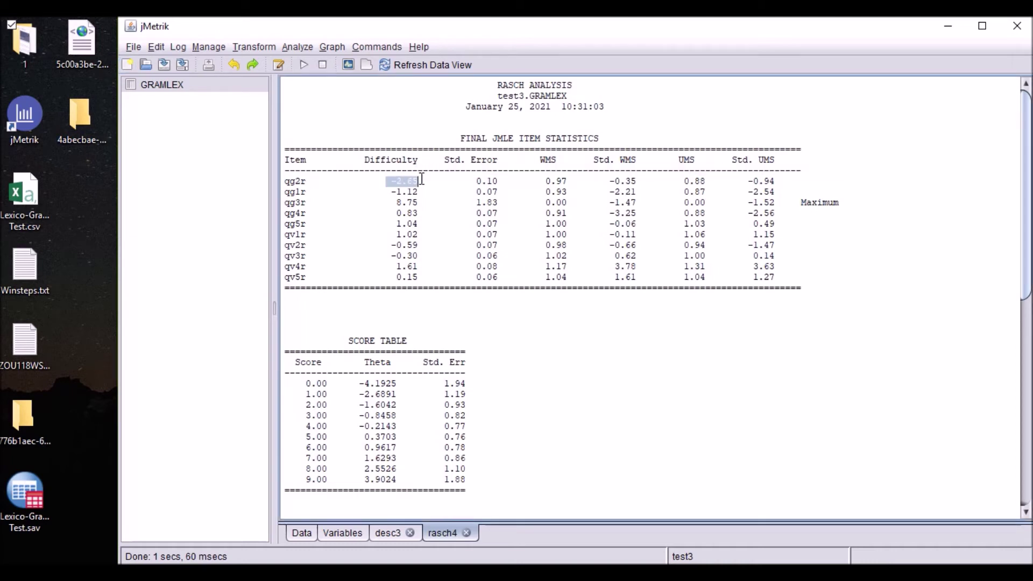
click(412, 203)
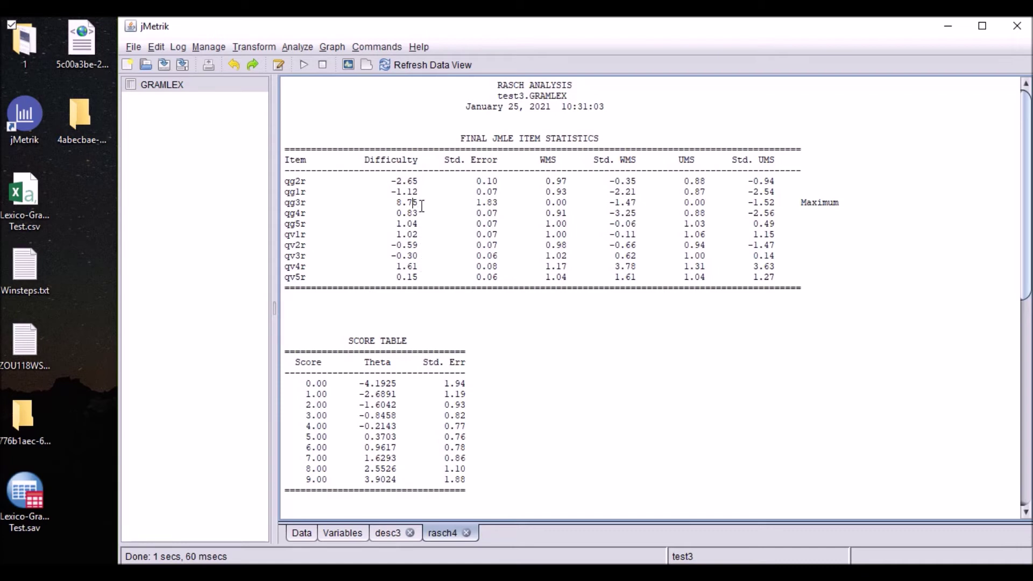
drag(422, 205, 397, 204)
drag(801, 203, 856, 205)
drag(392, 203, 425, 202)
click(941, 547)
drag(474, 182, 501, 180)
click(500, 187)
drag(422, 181, 392, 182)
click(289, 181)
drag(498, 182, 476, 203)
click(486, 204)
drag(397, 202, 423, 202)
drag(424, 202, 407, 197)
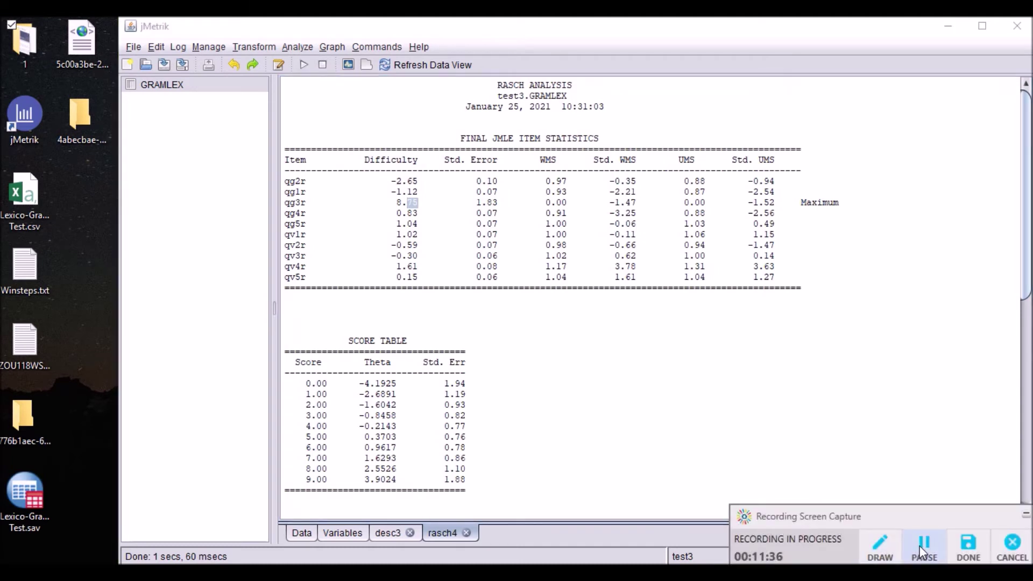
click(922, 548)
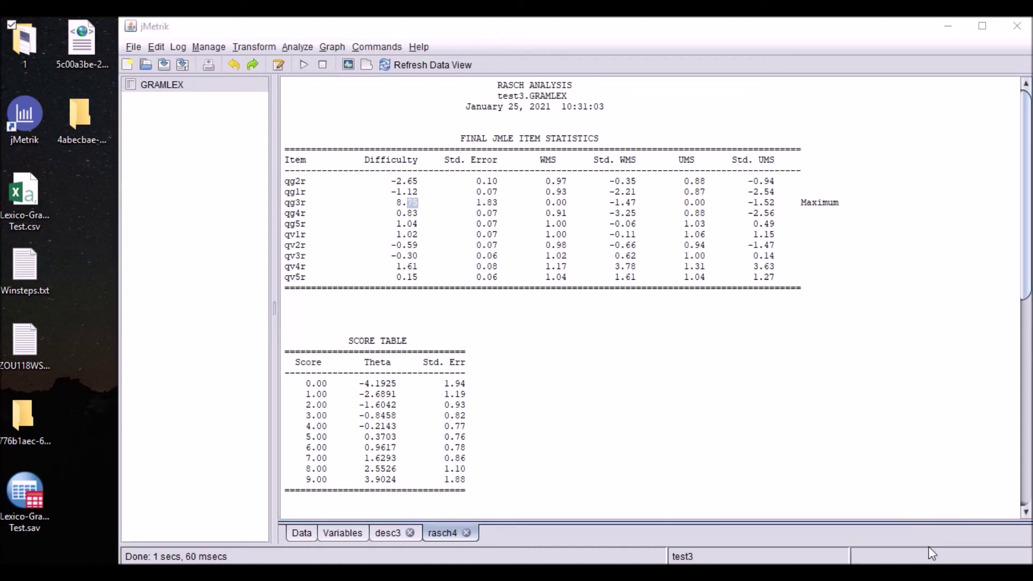
Examine the WMS fit values in the final JMLE item statistics
mouse_move(541, 159)
mouse_down()
mouse_move(556, 151)
mouse_move(561, 161)
mouse_up()
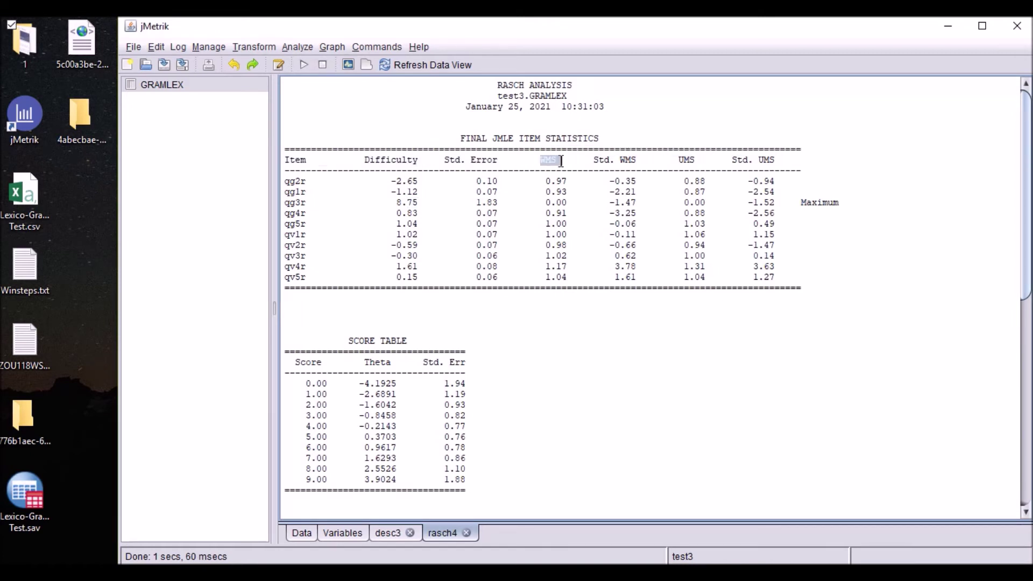
drag(560, 160, 564, 165)
click(568, 179)
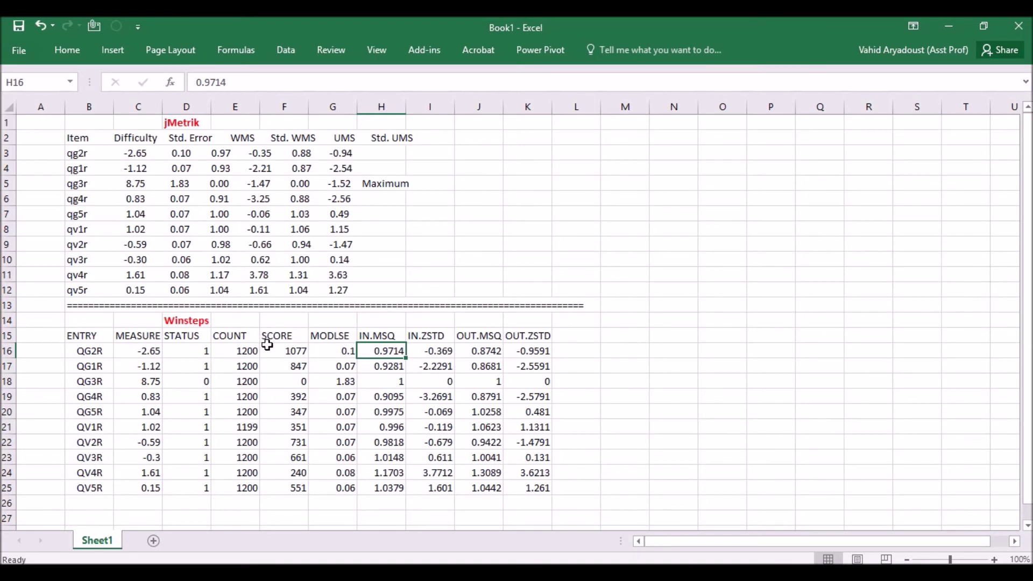
Compare the fit values and item difficulties from jMetrik with the Winsteps results in the worksheet
click(284, 349)
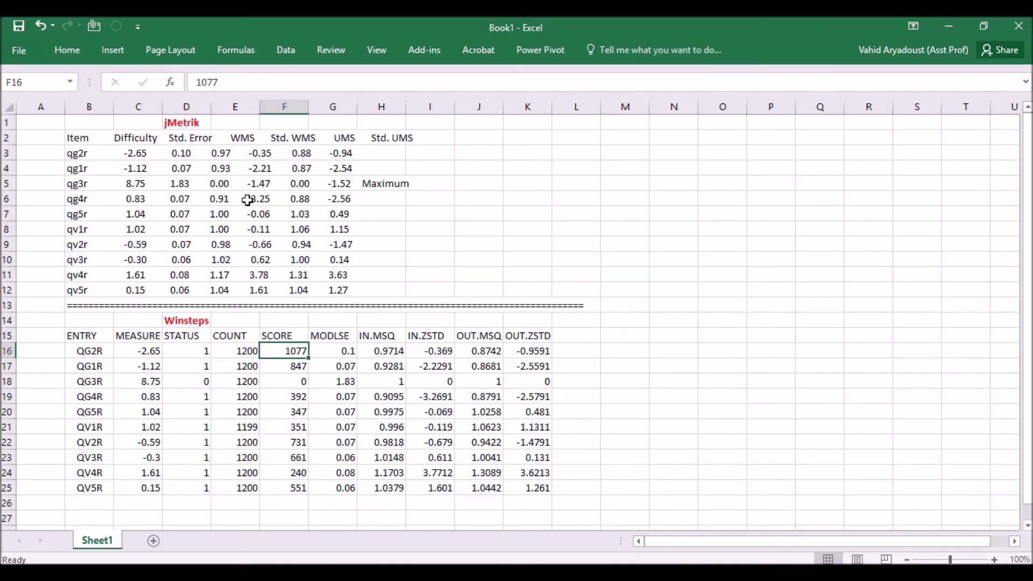
click(222, 154)
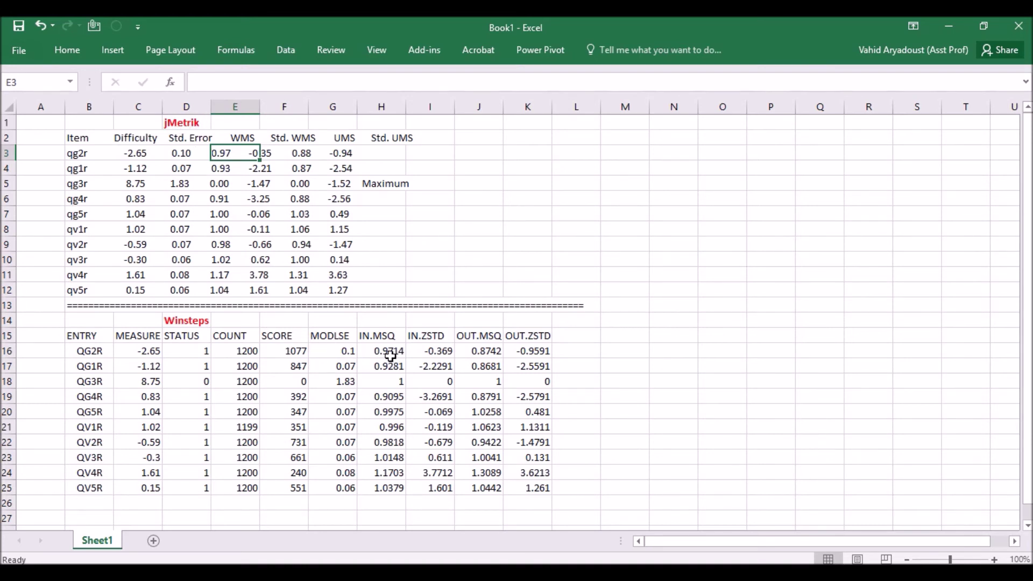
drag(140, 151, 158, 290)
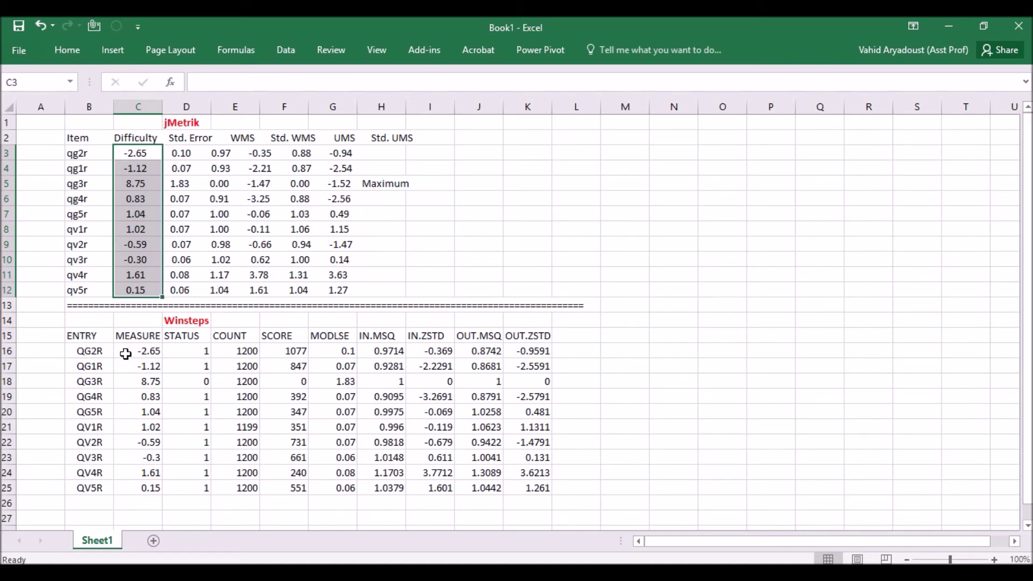
drag(128, 350, 141, 490)
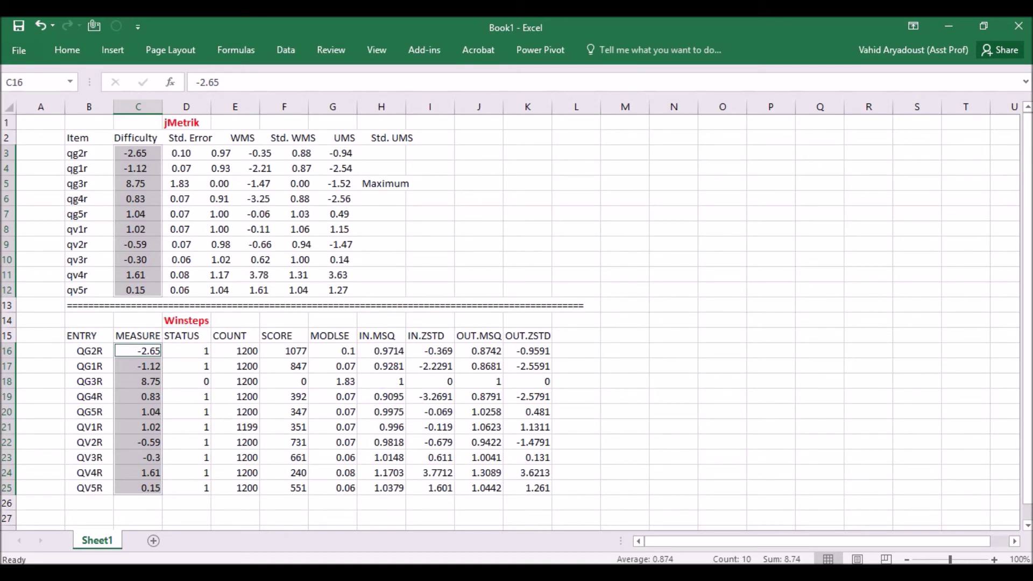
Return to jMetrik and examine the Rasch score table, matching raw scores to their theta estimates
mouse_move(582, 572)
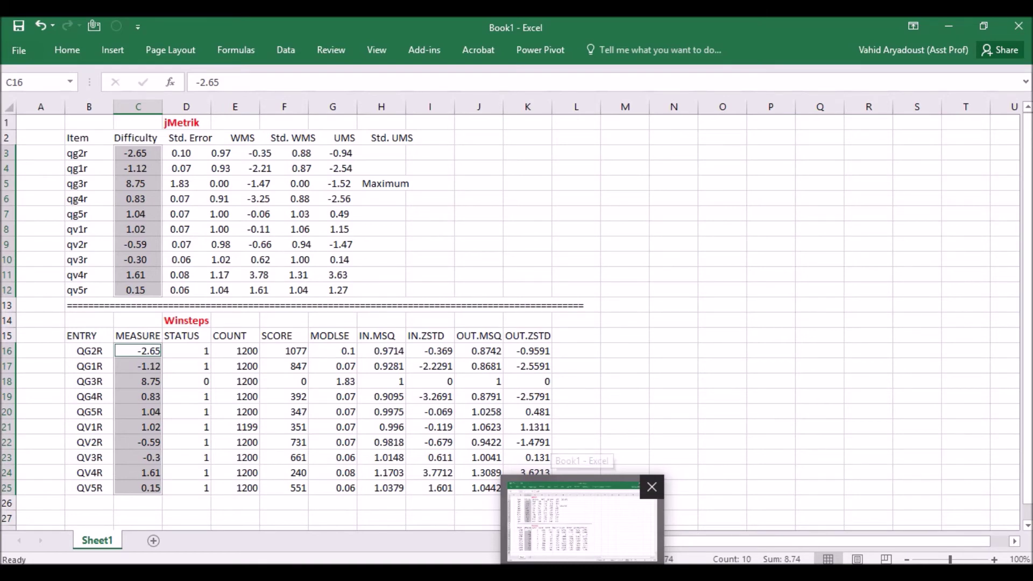
click(583, 572)
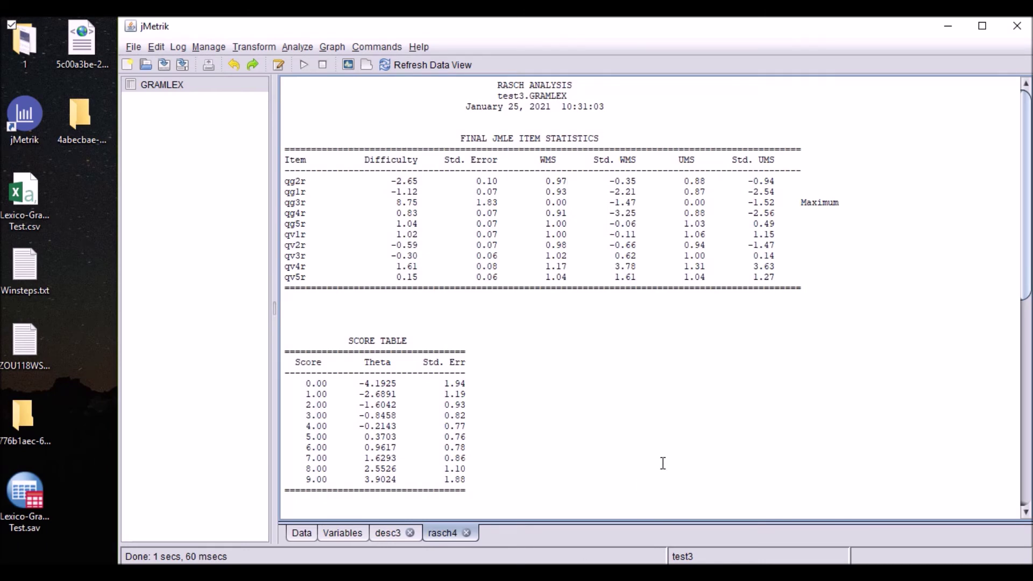
scroll(663, 463, down, 4)
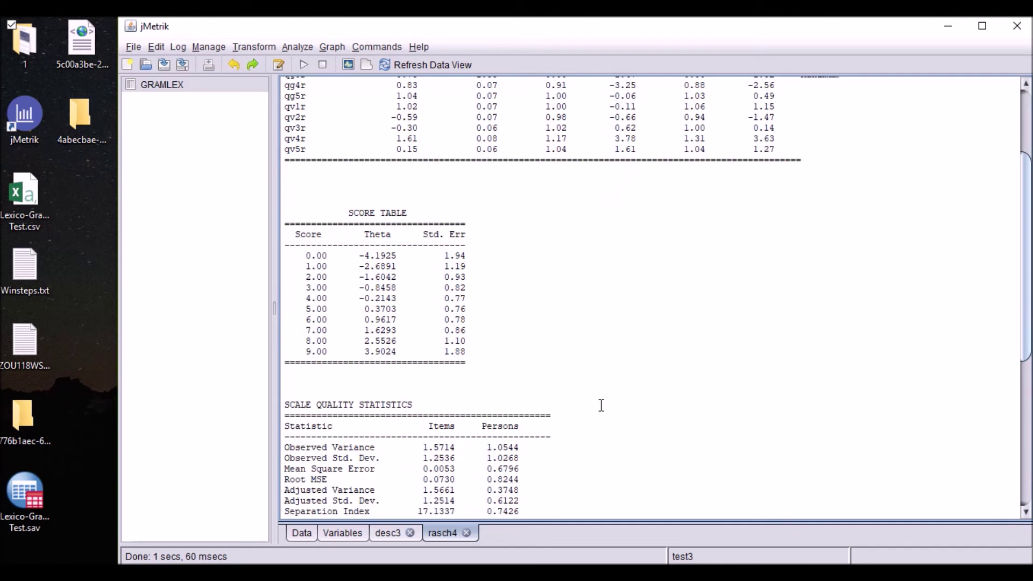
scroll(382, 217, down, 1)
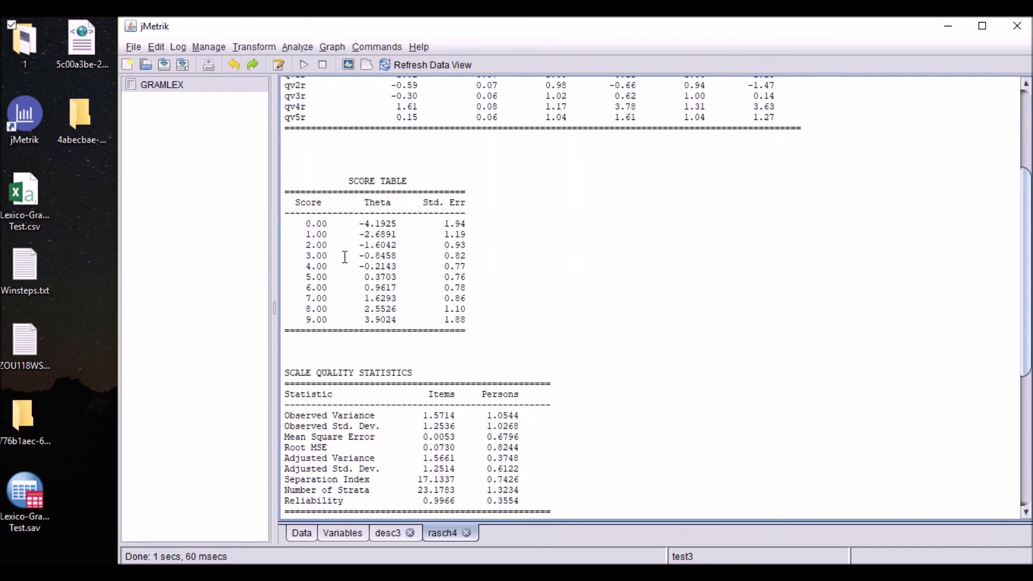
drag(302, 223, 327, 222)
drag(356, 223, 401, 224)
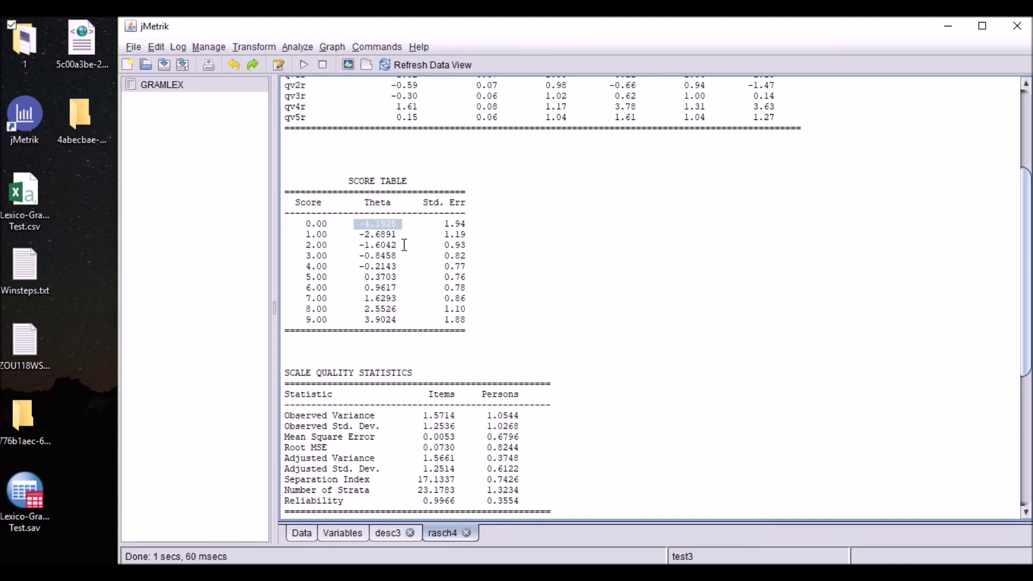
click(307, 225)
scroll(303, 306, down, 1)
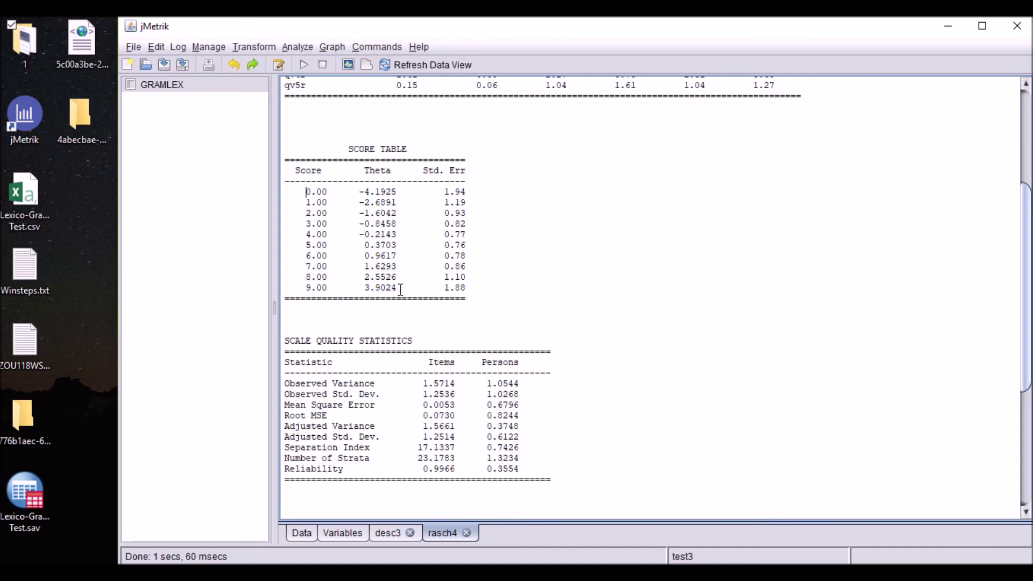
Examine the scale quality statistics for items and persons in the Rasch output
scroll(497, 229, down, 6)
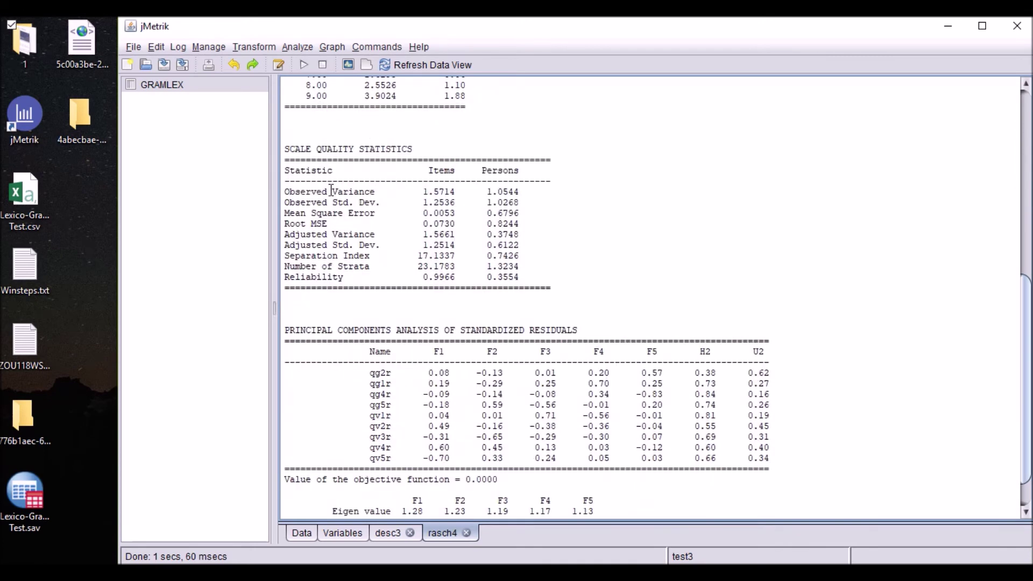
scroll(341, 175, down, 1)
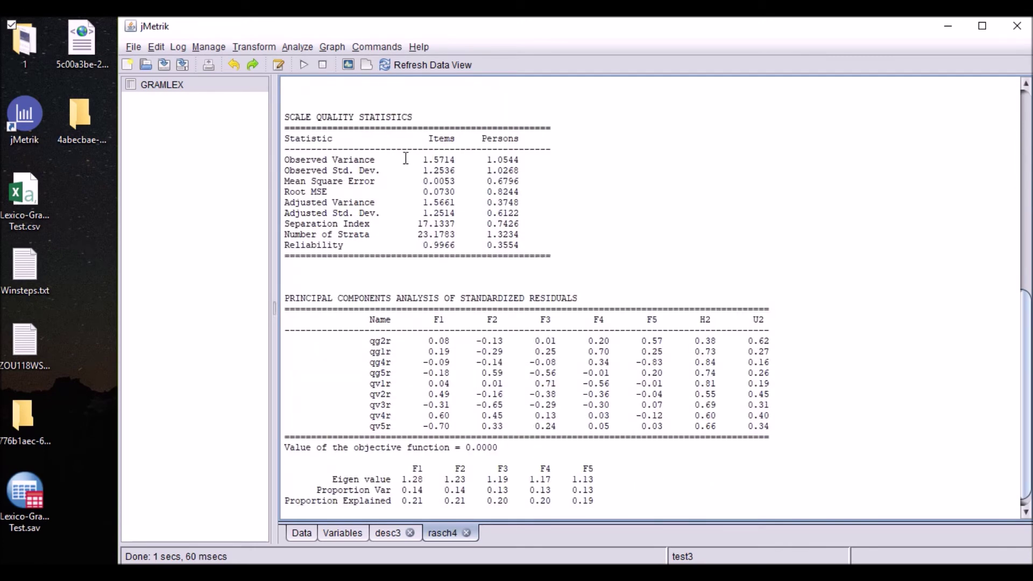
scroll(397, 160, down, 1)
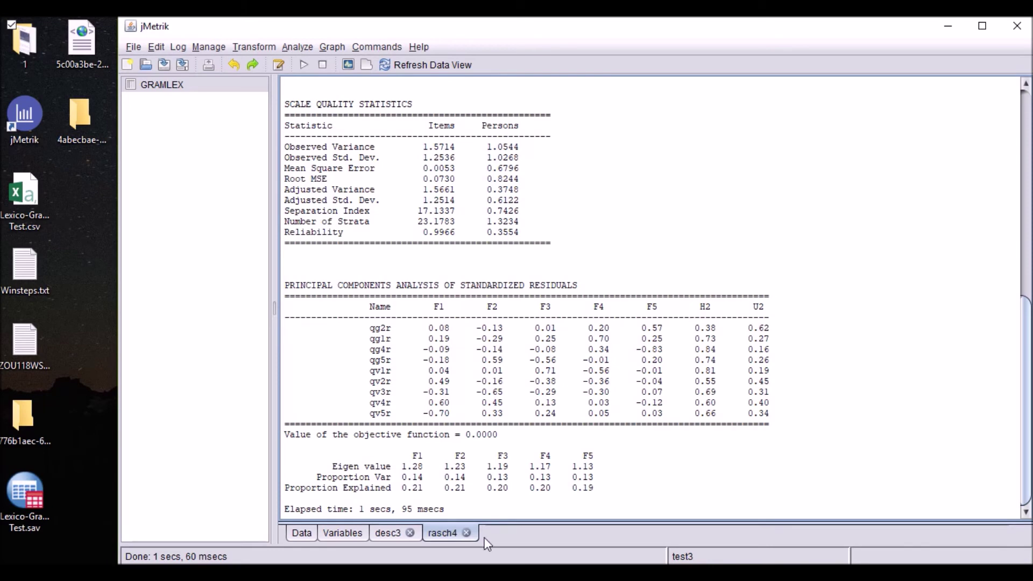
Switch to the Winsteps summary statistics in Notepad and compare the model item reliability and separation with the jMetrik scale quality values
click(487, 573)
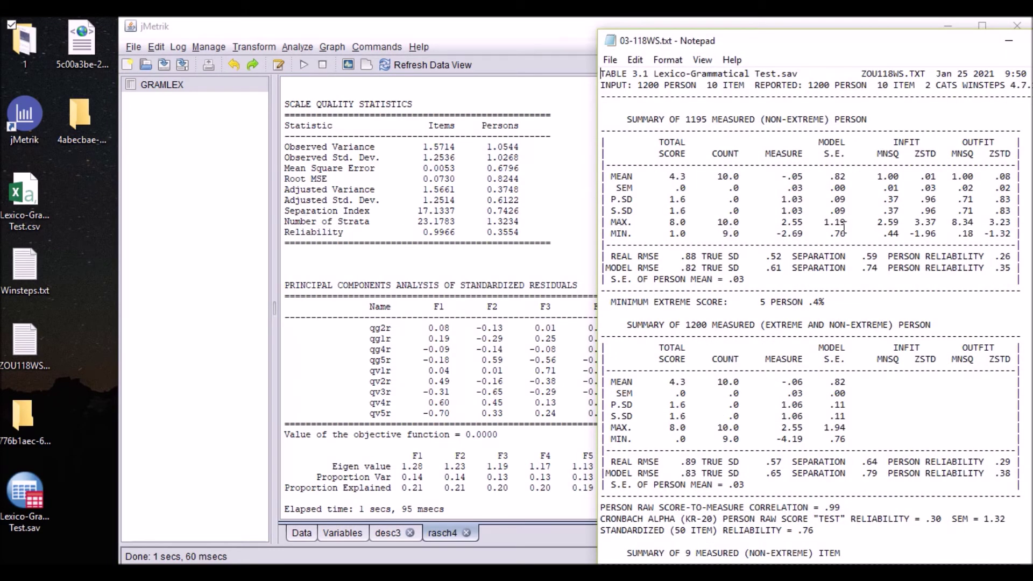
drag(827, 51, 826, 41)
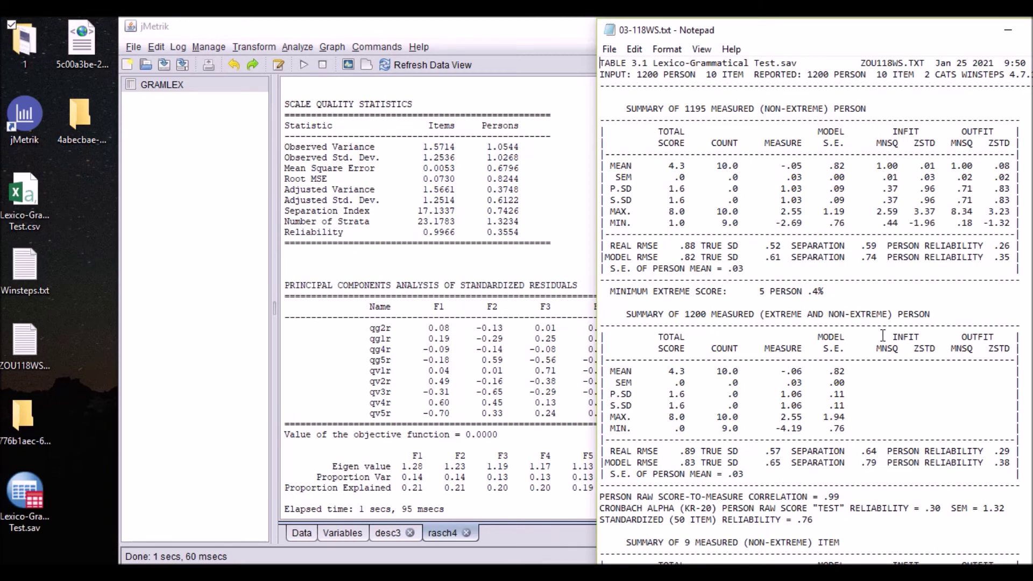
scroll(884, 335, down, 8)
scroll(884, 334, down, 3)
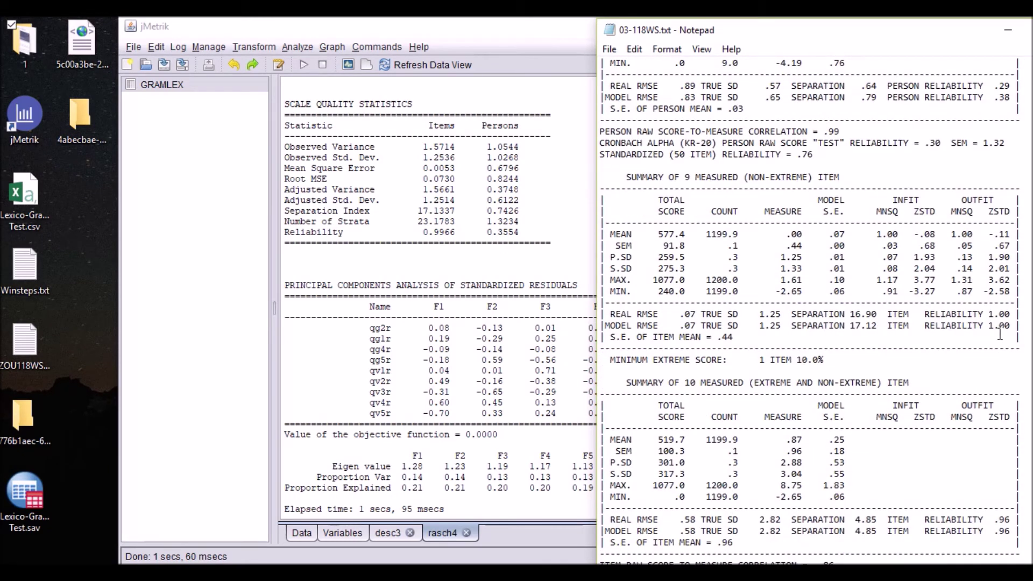
drag(1010, 325, 991, 327)
drag(850, 326, 878, 328)
click(866, 330)
scroll(685, 301, up, 10)
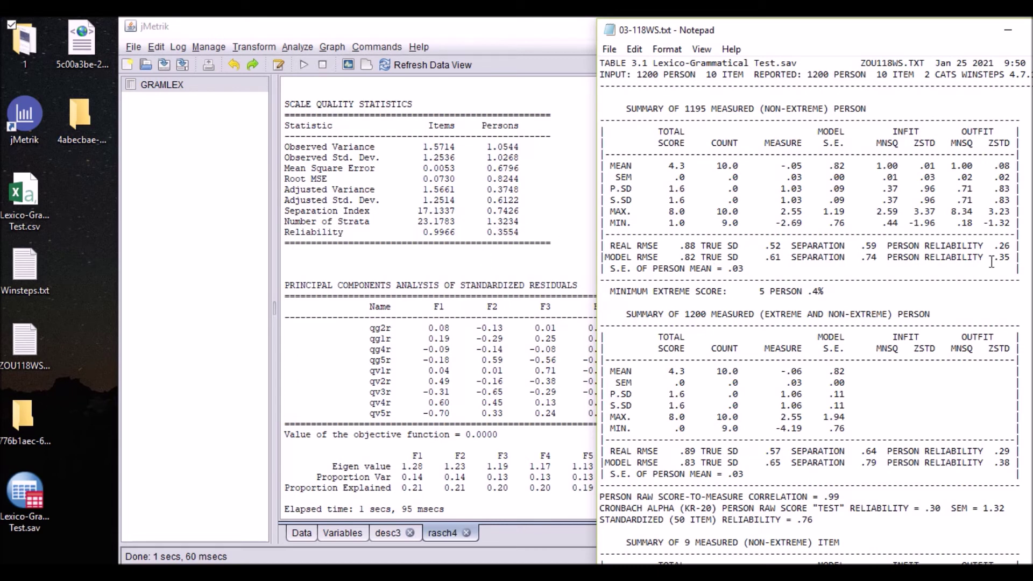
Compare the Winsteps model person reliability and separation with the jMetrik values, and put the summary table away
drag(994, 257, 1013, 255)
drag(861, 258, 873, 256)
click(856, 258)
drag(937, 38, 732, 48)
click(907, 31)
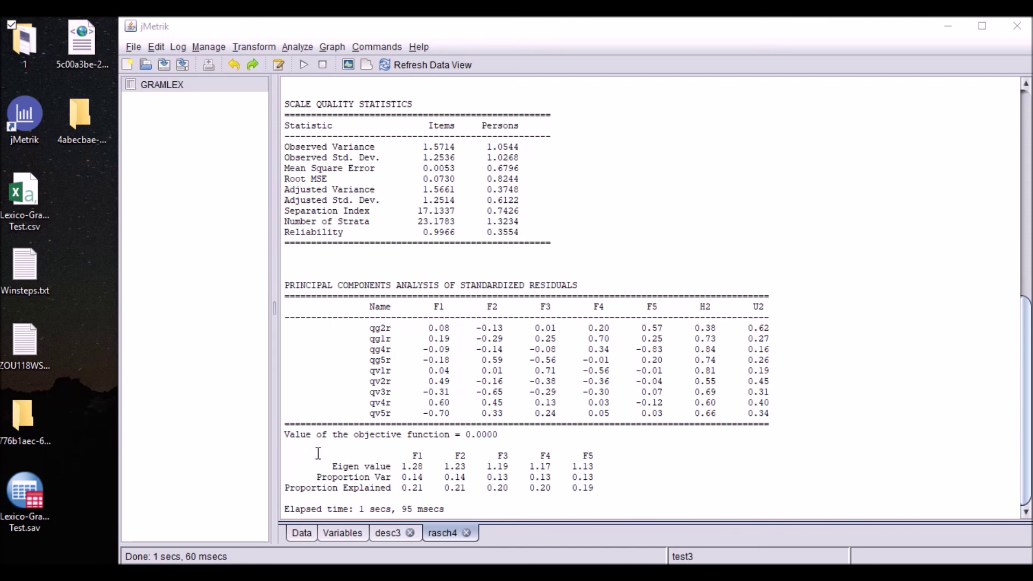
Examine the eigenvalues and proportion of variance for the factors in the principal components analysis of standardized residuals
drag(327, 467, 388, 466)
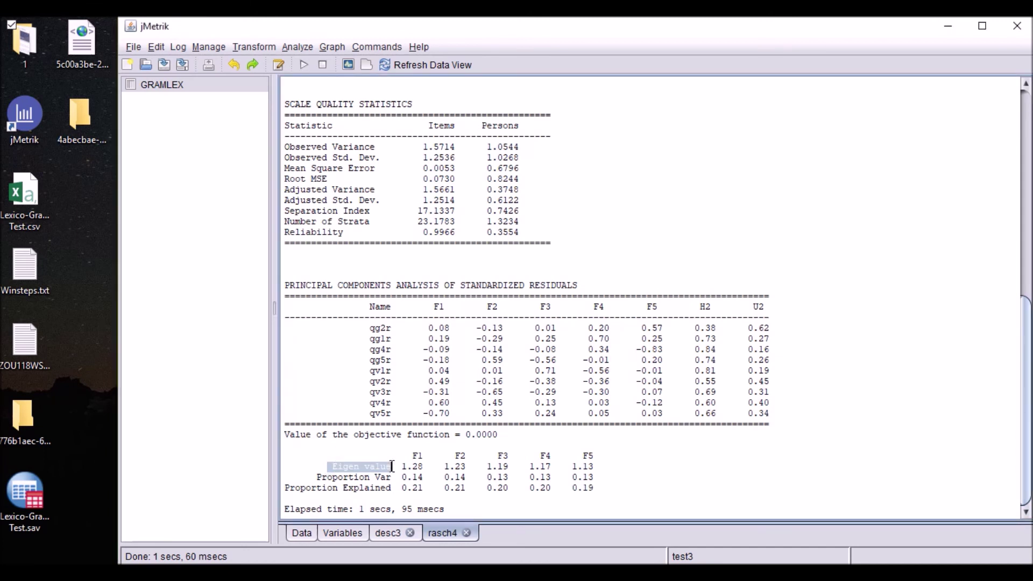
click(417, 478)
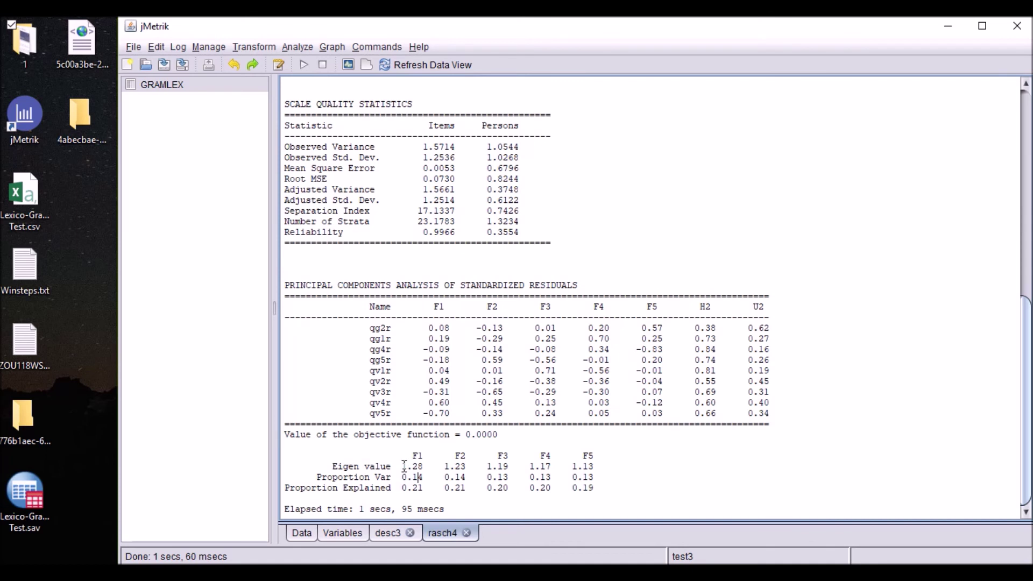
drag(403, 467, 468, 466)
click(429, 466)
drag(430, 466, 405, 466)
click(439, 477)
drag(423, 466, 418, 467)
click(394, 466)
Switch to Winsteps, produce the Table 23 item dimensionality output without the scatterplot, and place it beside the jMetrik results
key(alt+Tab)
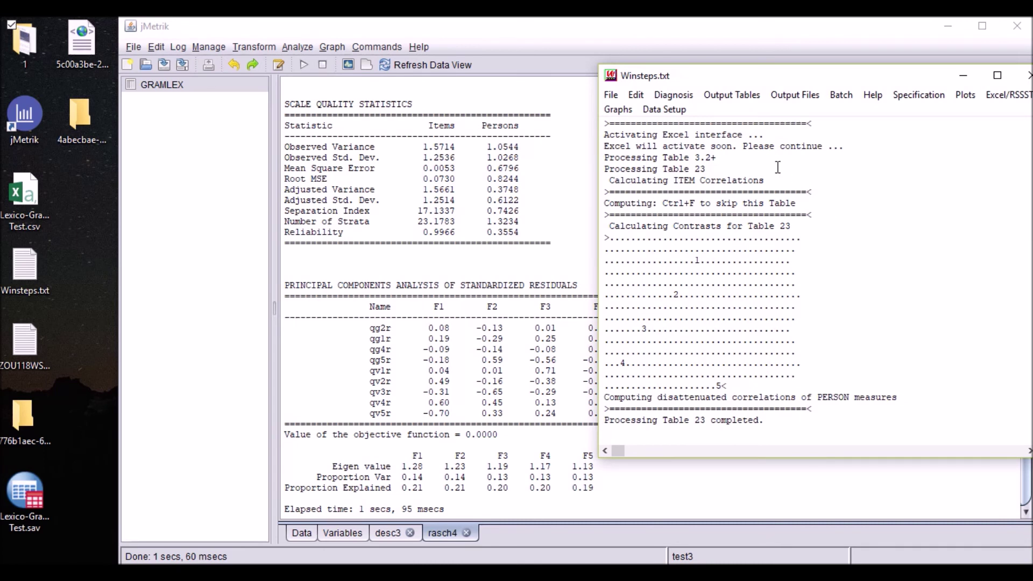
right_click(819, 162)
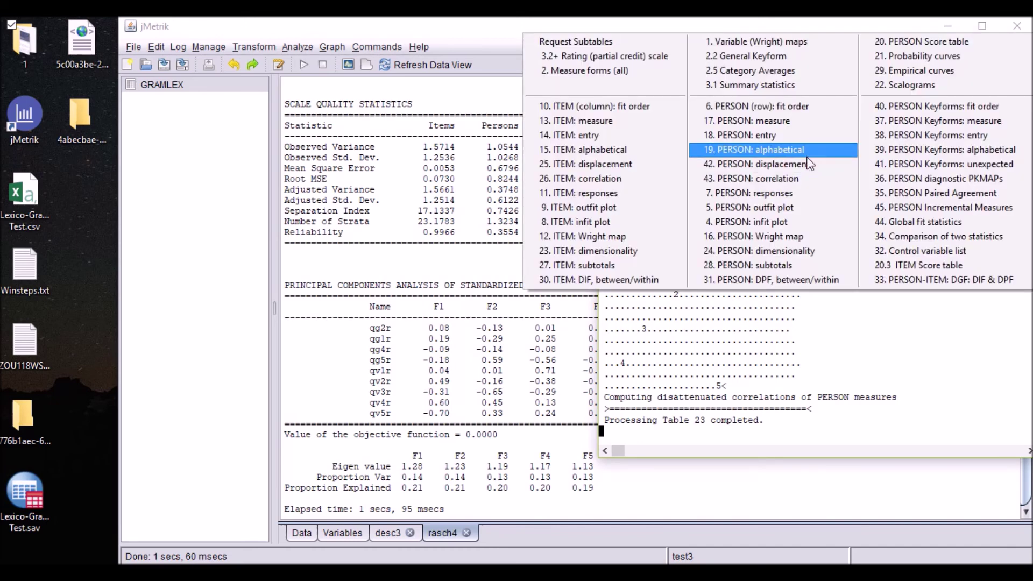
click(625, 251)
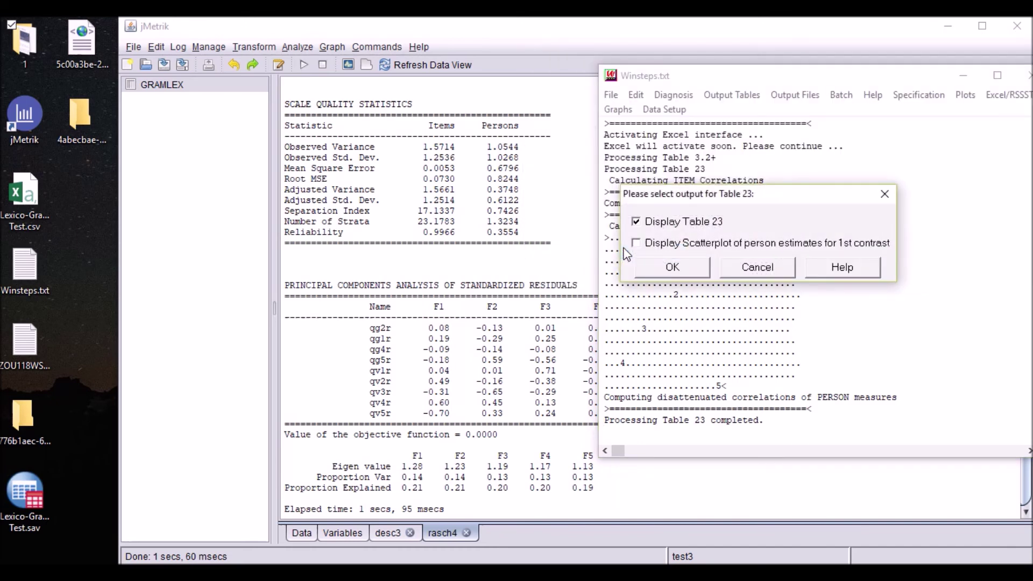
click(673, 265)
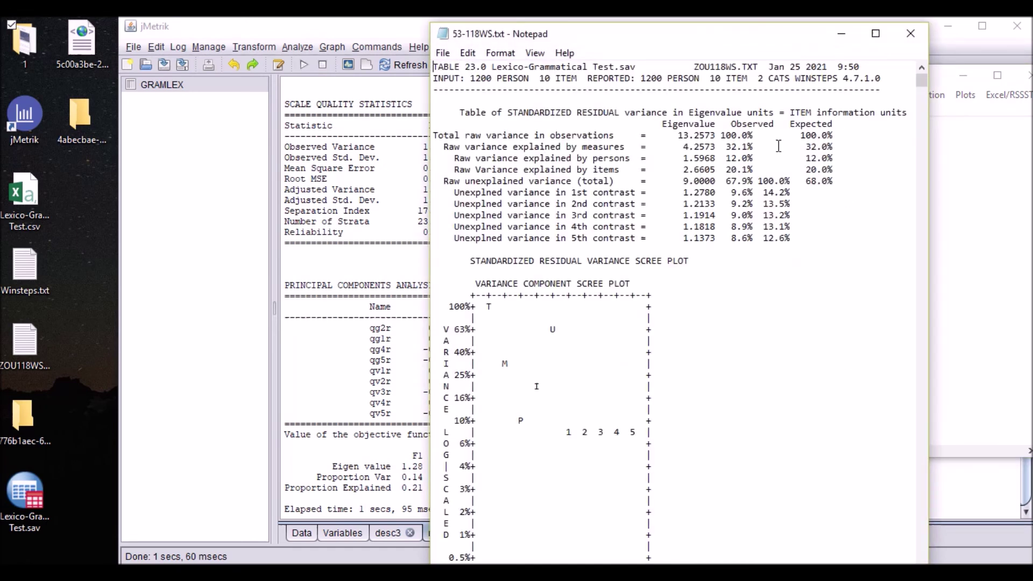
drag(657, 36, 832, 33)
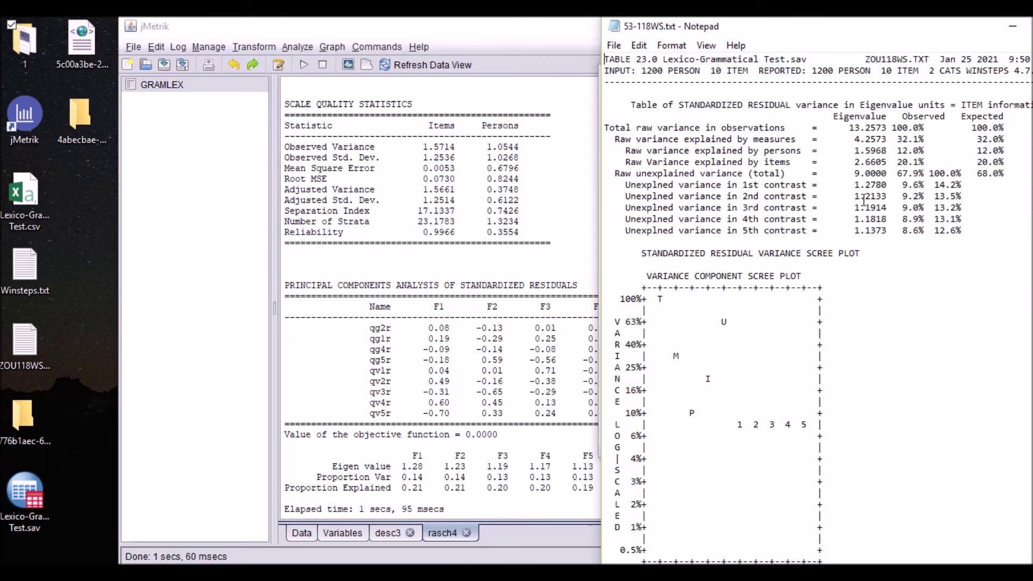
Compare the Winsteps eigenvalues of the unexplained variance in the first contrasts with the jMetrik eigenvalues
drag(854, 185, 889, 184)
drag(854, 196, 888, 195)
click(867, 209)
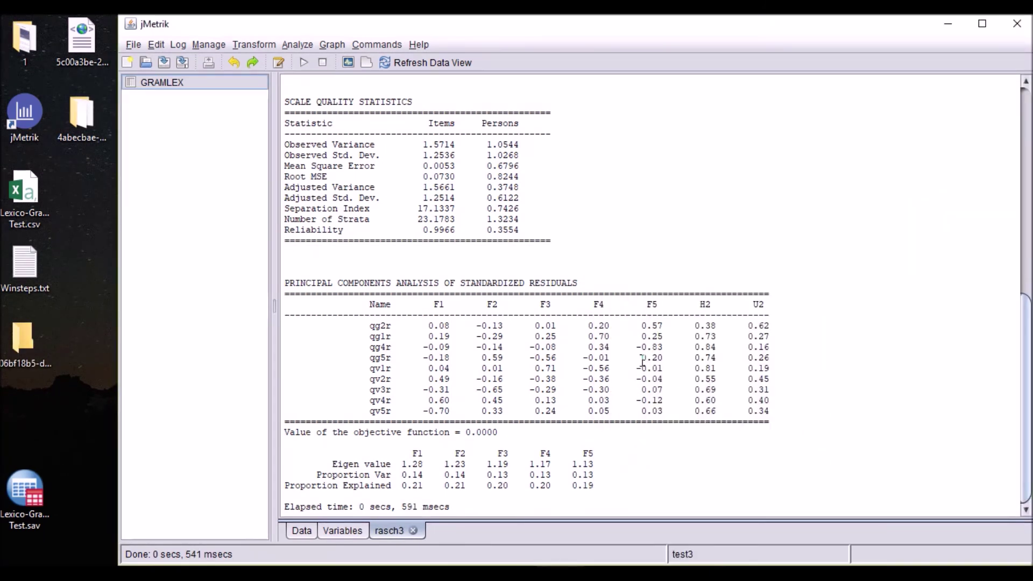
Widen the Label column in jMetrik's variable list to read the added person variables, and examine their values in the GRAMLEX data table
click(340, 531)
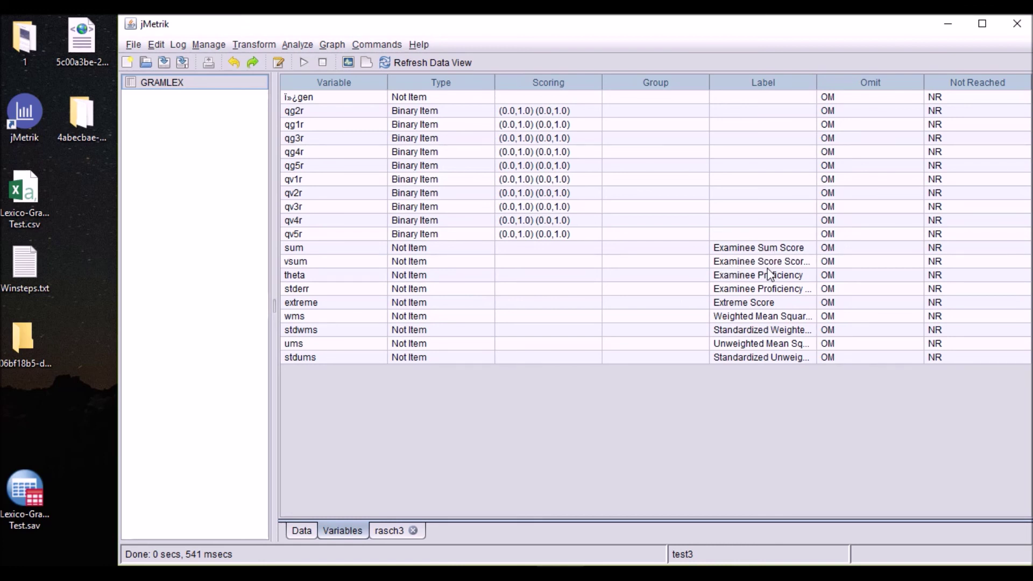
drag(817, 83, 877, 85)
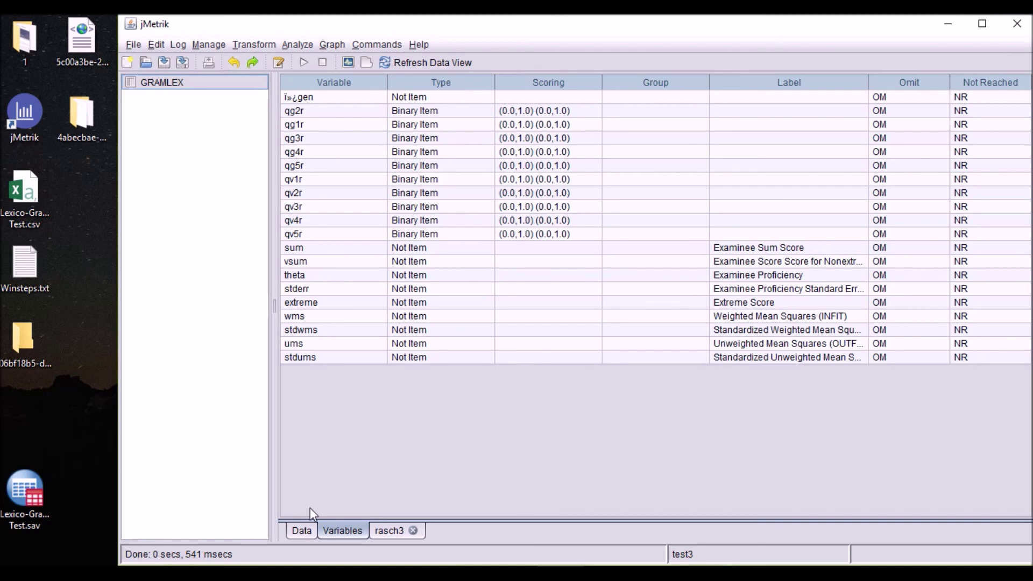
click(302, 531)
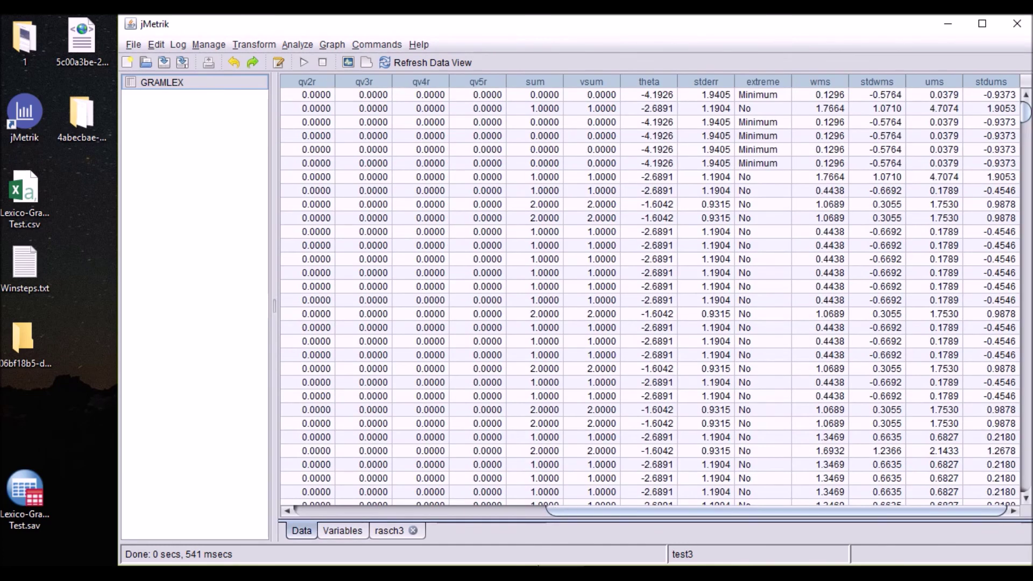
drag(421, 515, 340, 516)
drag(674, 509, 850, 511)
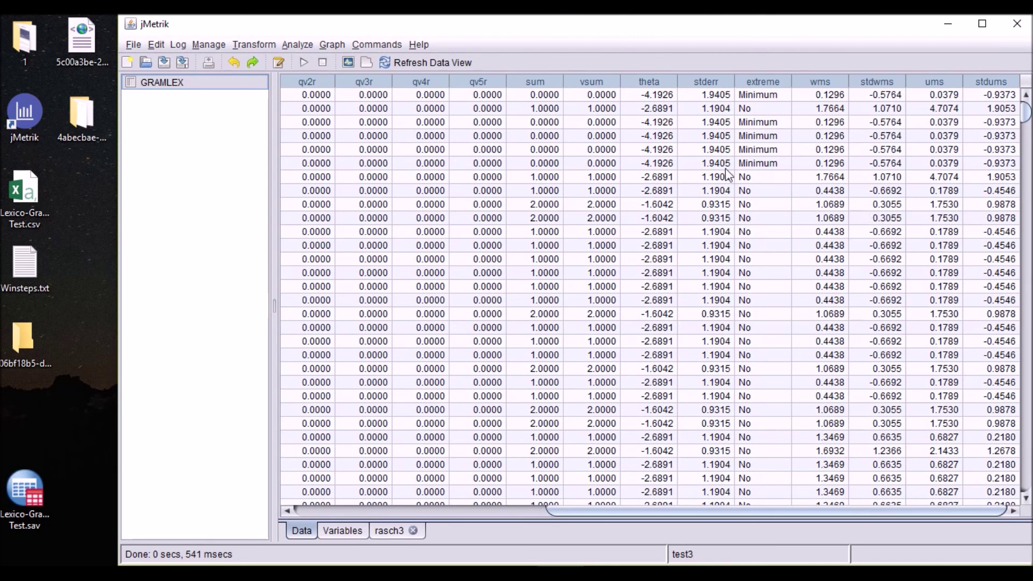